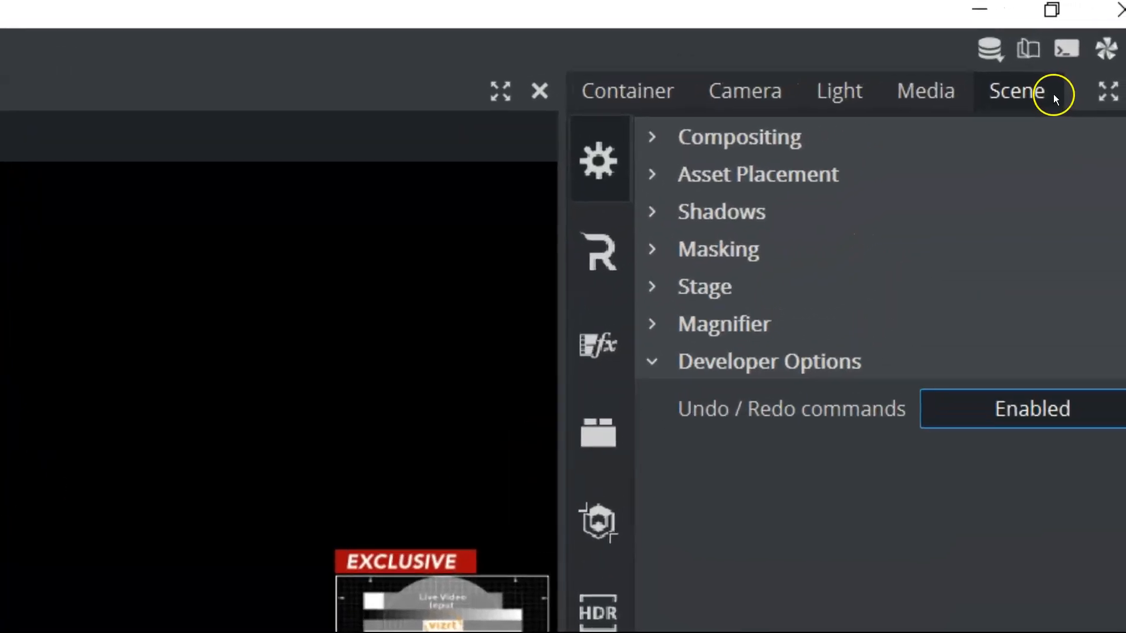
# Expand the scene's Compositing settings and set the Render Sequence to Auto Key
pyautogui.click(653, 138)
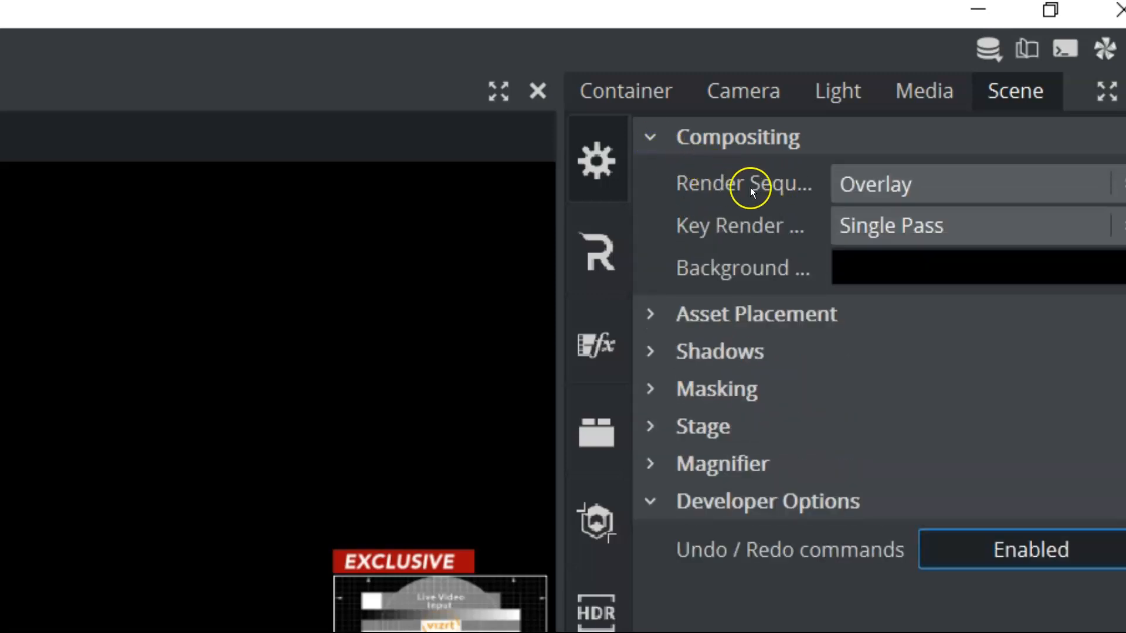
pyautogui.moveTo(763, 184)
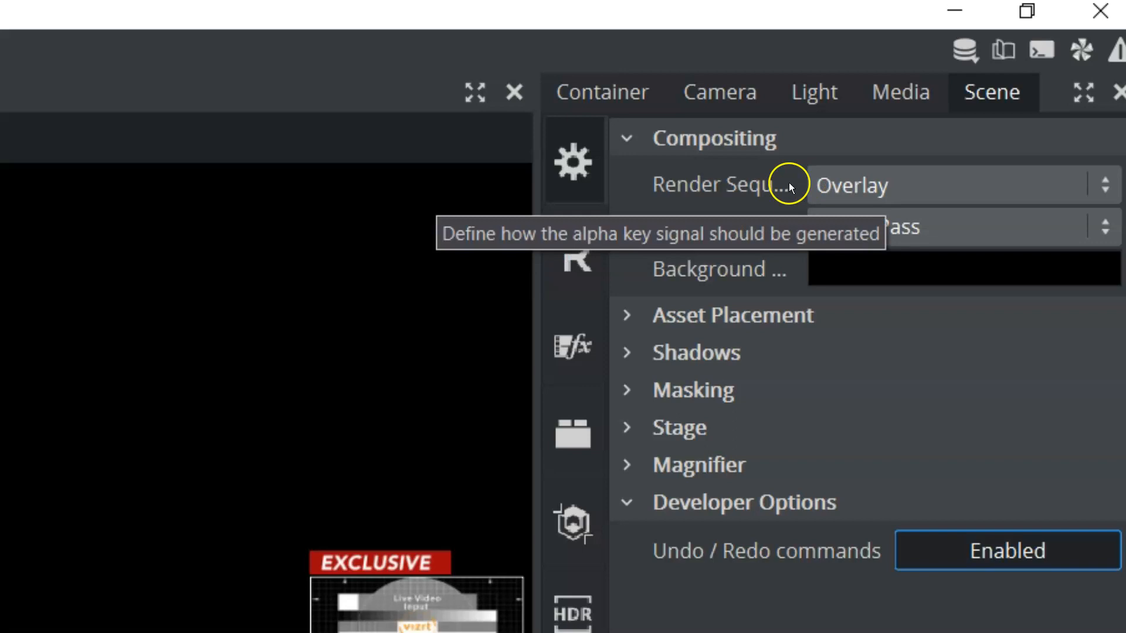
pyautogui.click(877, 183)
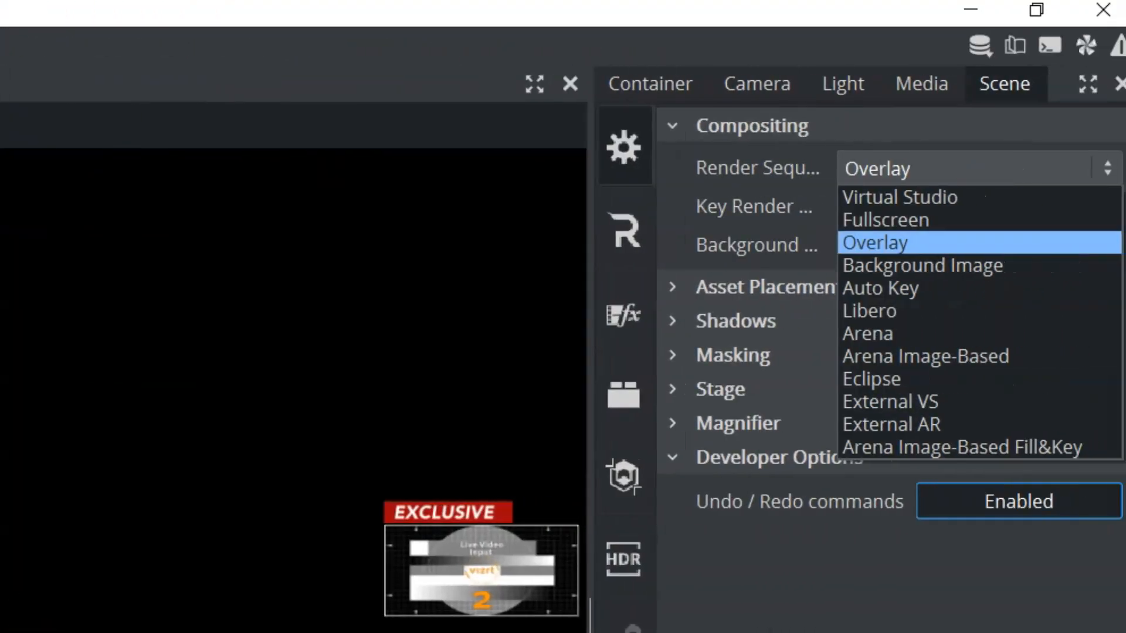
pyautogui.click(860, 244)
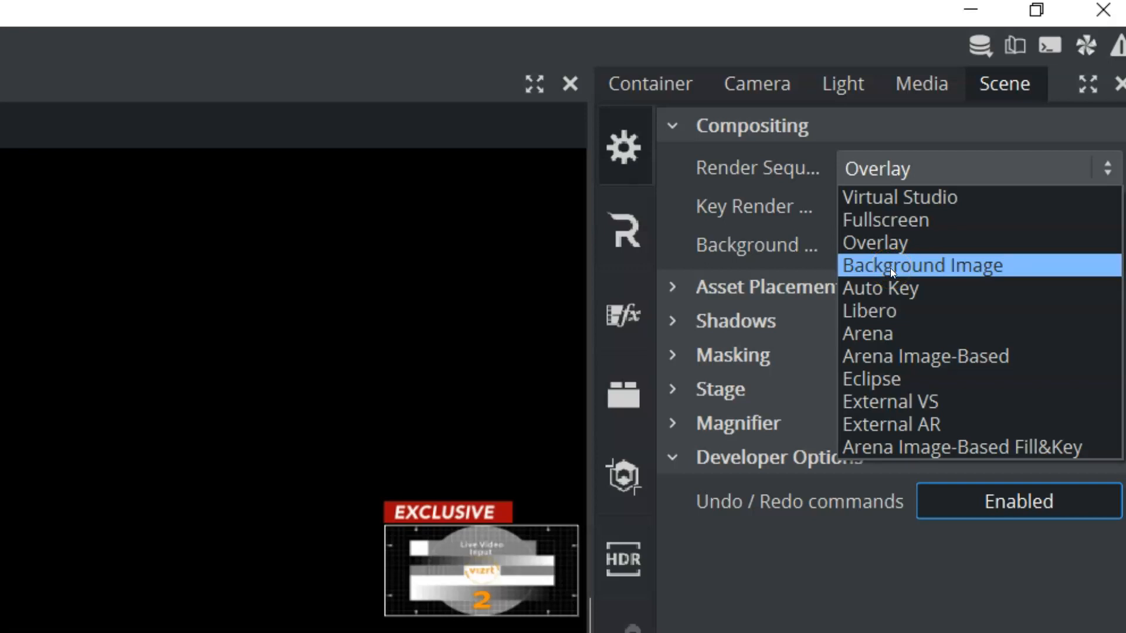
pyautogui.click(889, 284)
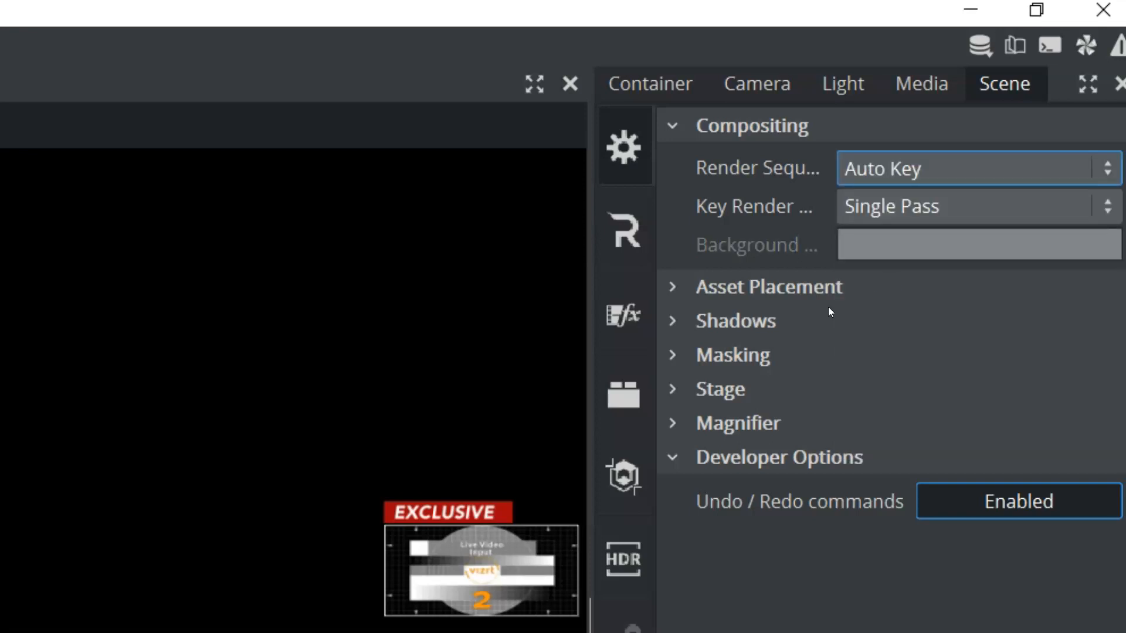
# Try the Arena Image-Based Fill&Key render sequence, and return the Render Sequence to Overlay
pyautogui.click(973, 170)
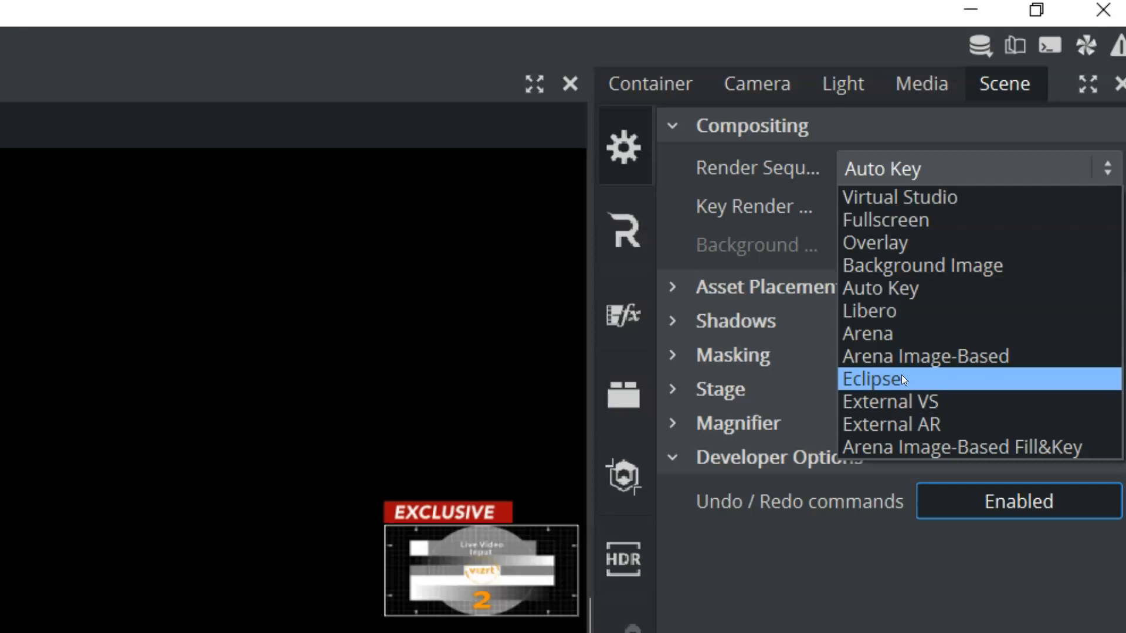
pyautogui.click(920, 402)
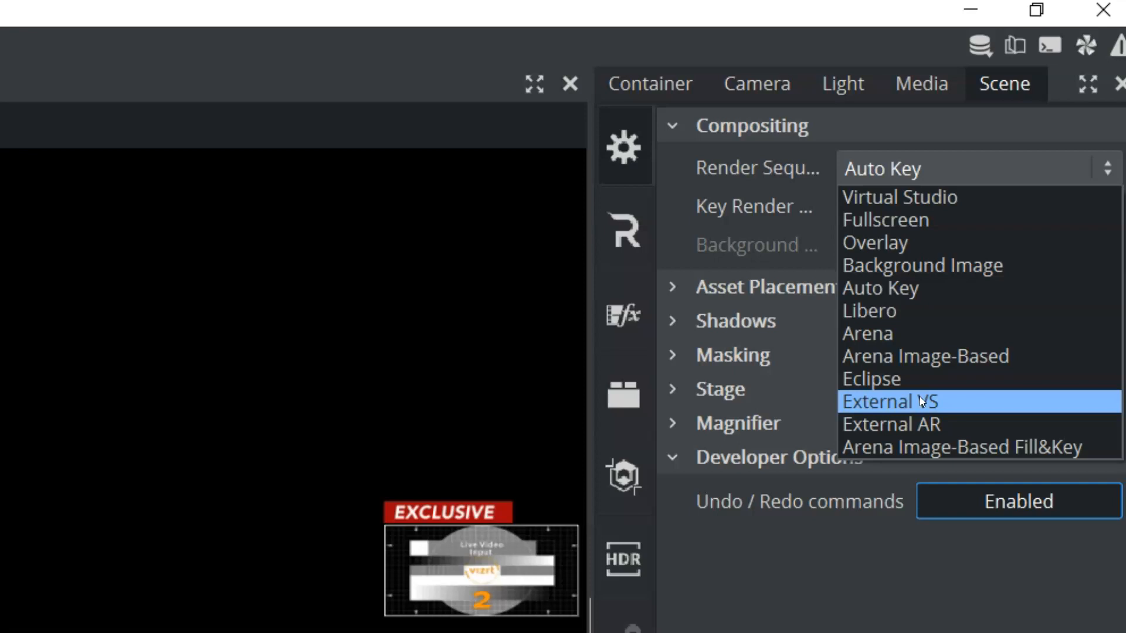
pyautogui.click(984, 427)
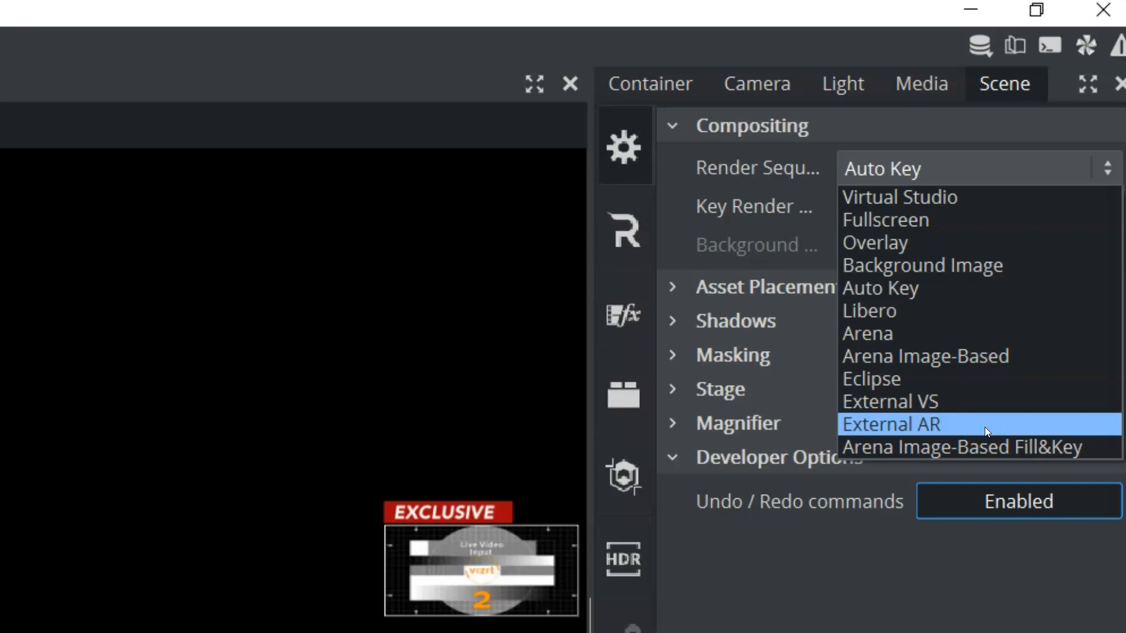
pyautogui.click(1002, 453)
pyautogui.click(865, 164)
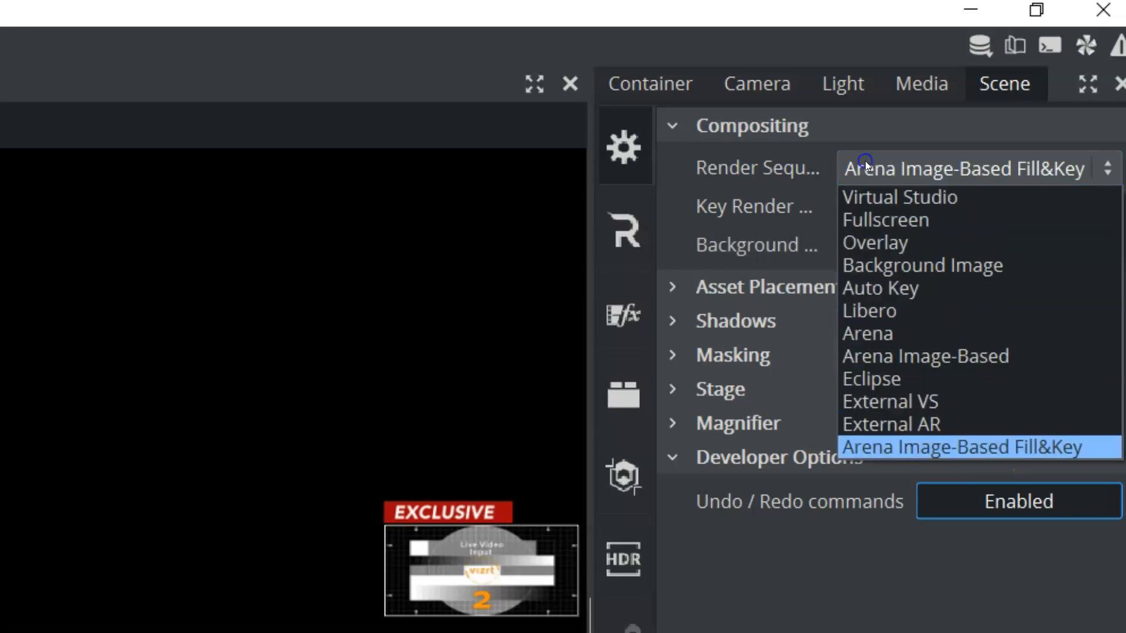
pyautogui.click(873, 243)
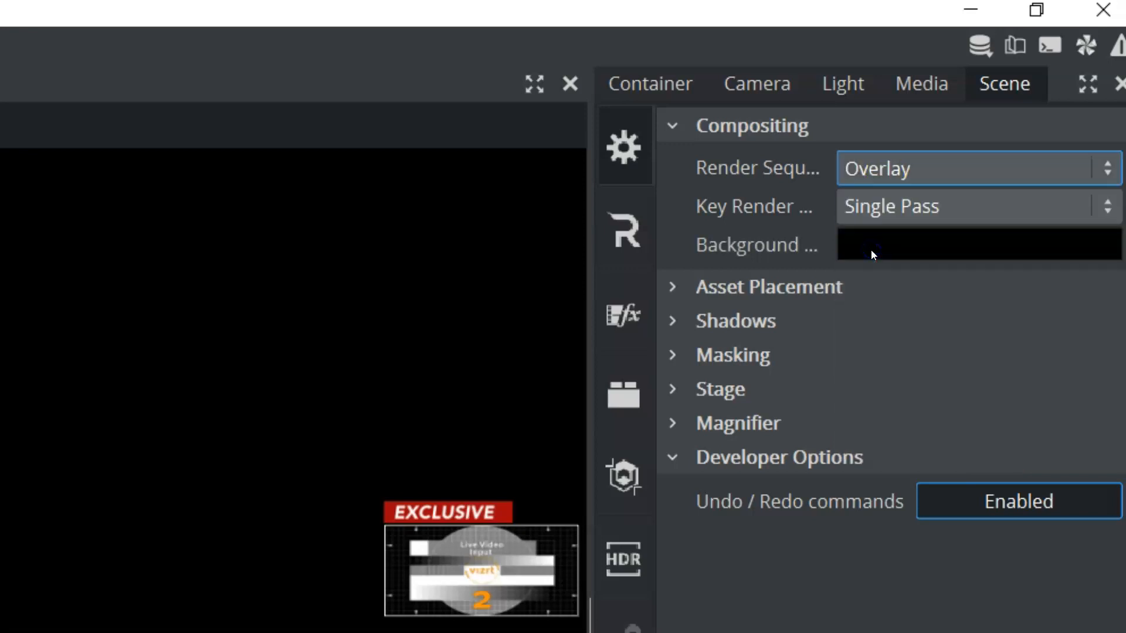
# Review the Key Render options Config, Single Pass and Double Pass, and keep Single Pass
pyautogui.click(895, 216)
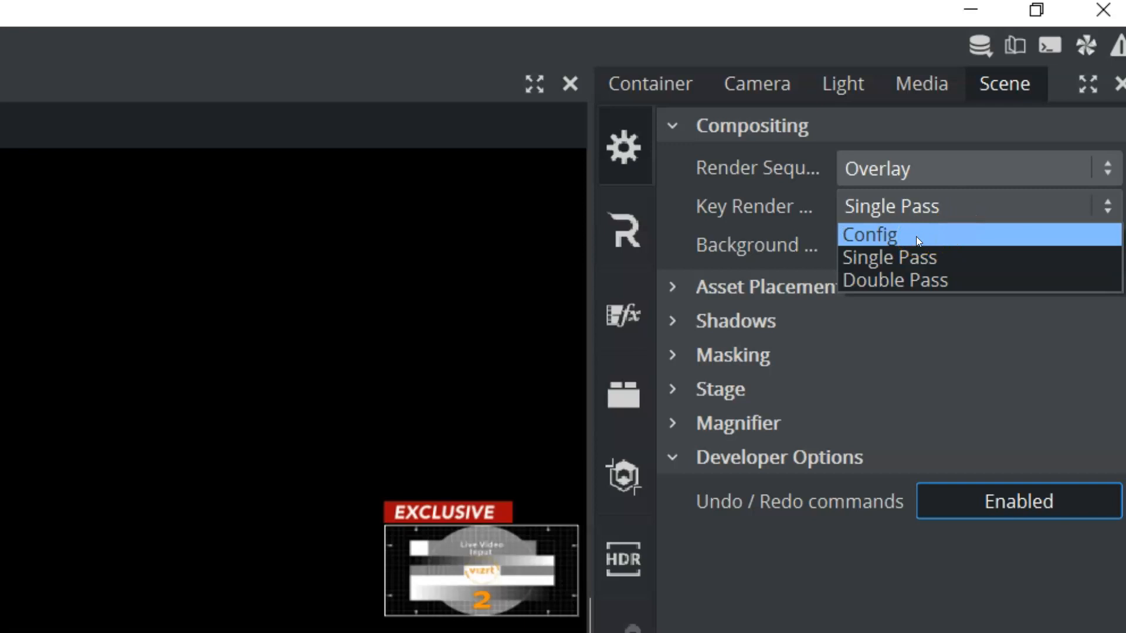
pyautogui.click(917, 254)
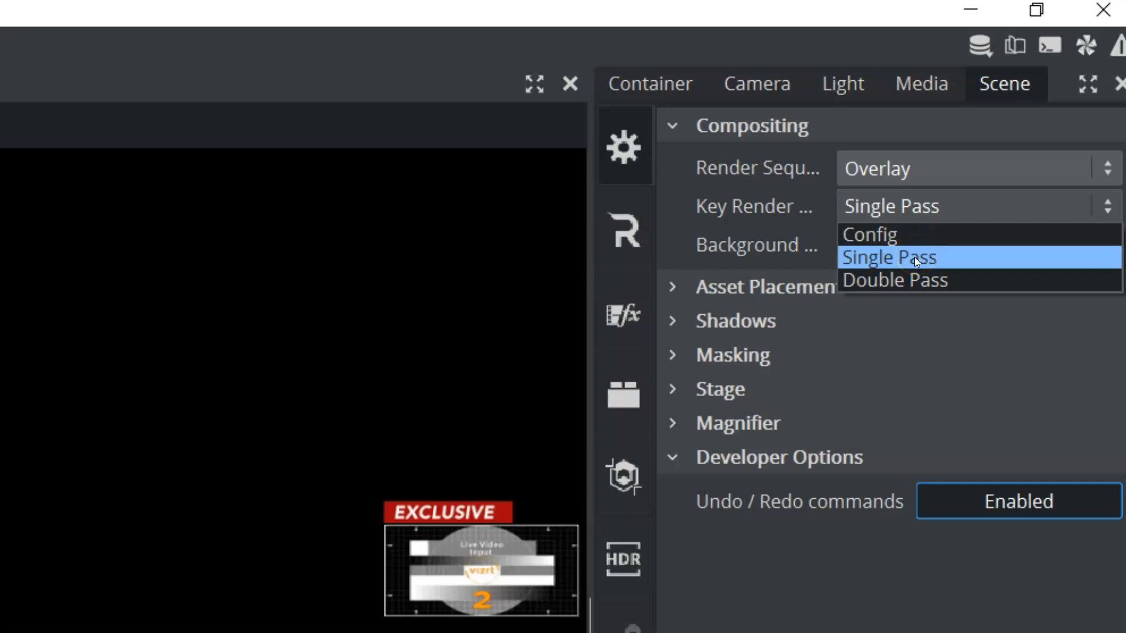
pyautogui.click(902, 290)
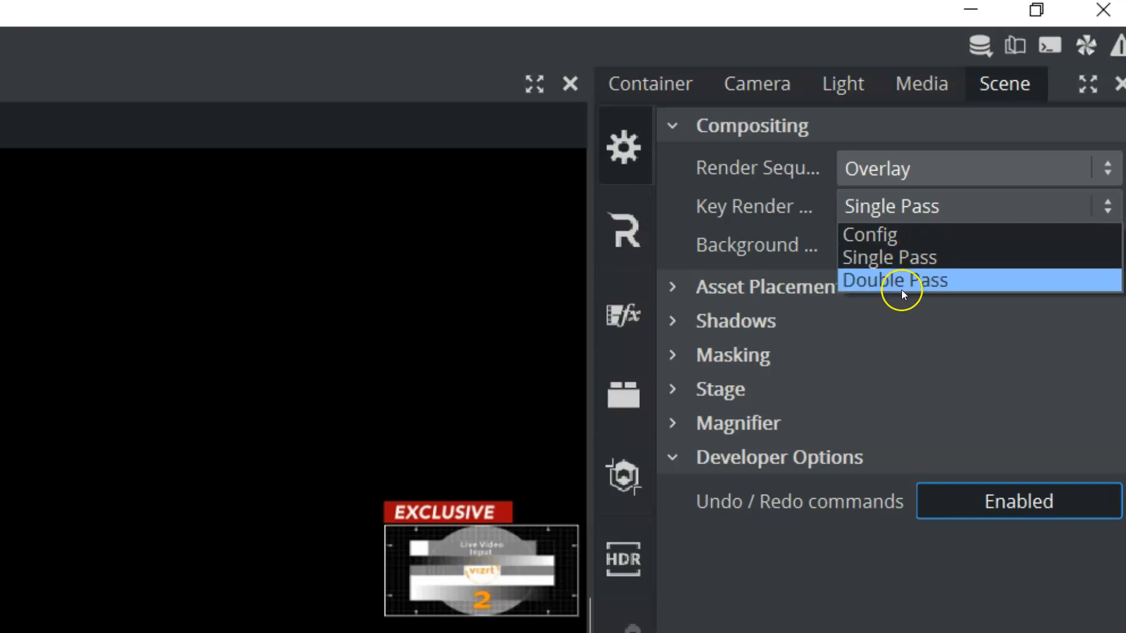
pyautogui.click(900, 258)
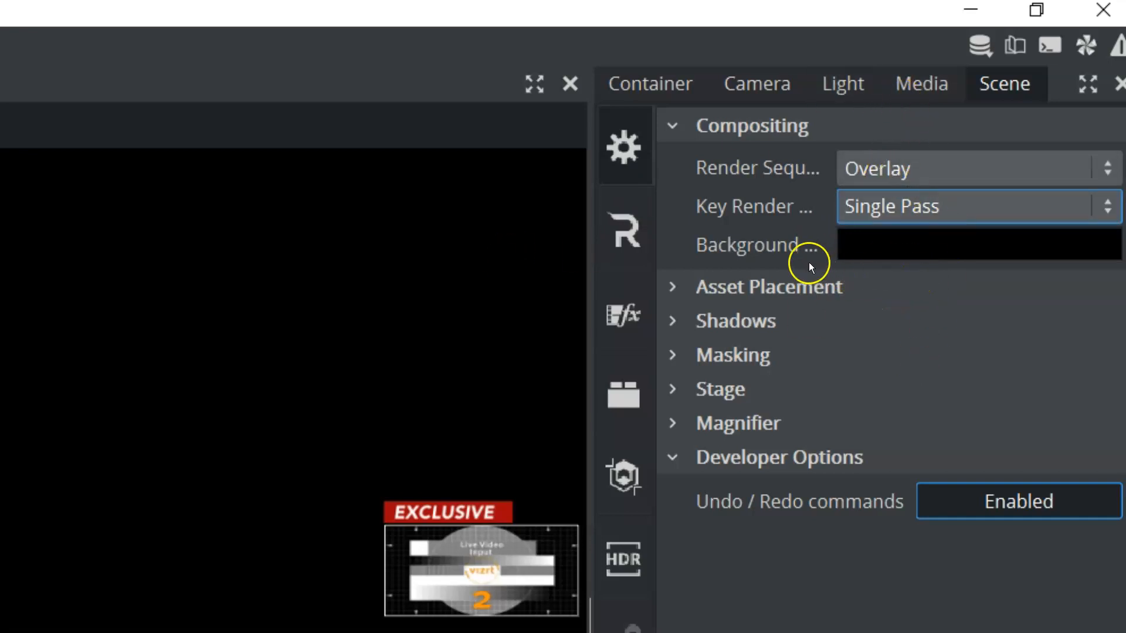
# Set the scene's compositing background color to pure red
pyautogui.click(928, 253)
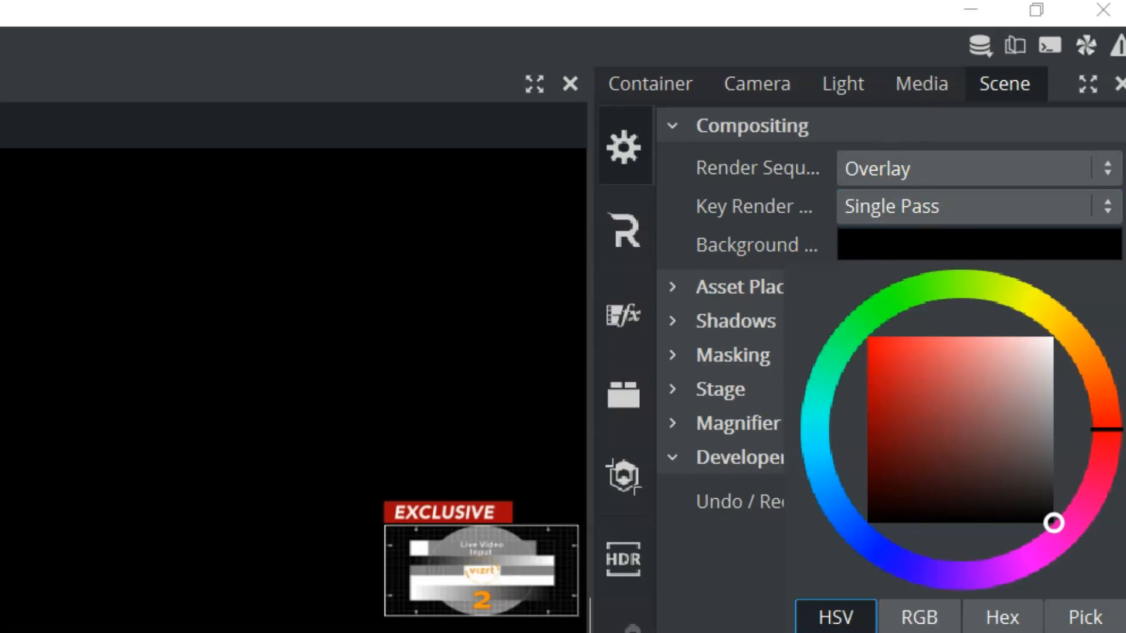
pyautogui.click(543, 251)
pyautogui.click(865, 248)
pyautogui.click(912, 398)
pyautogui.click(861, 245)
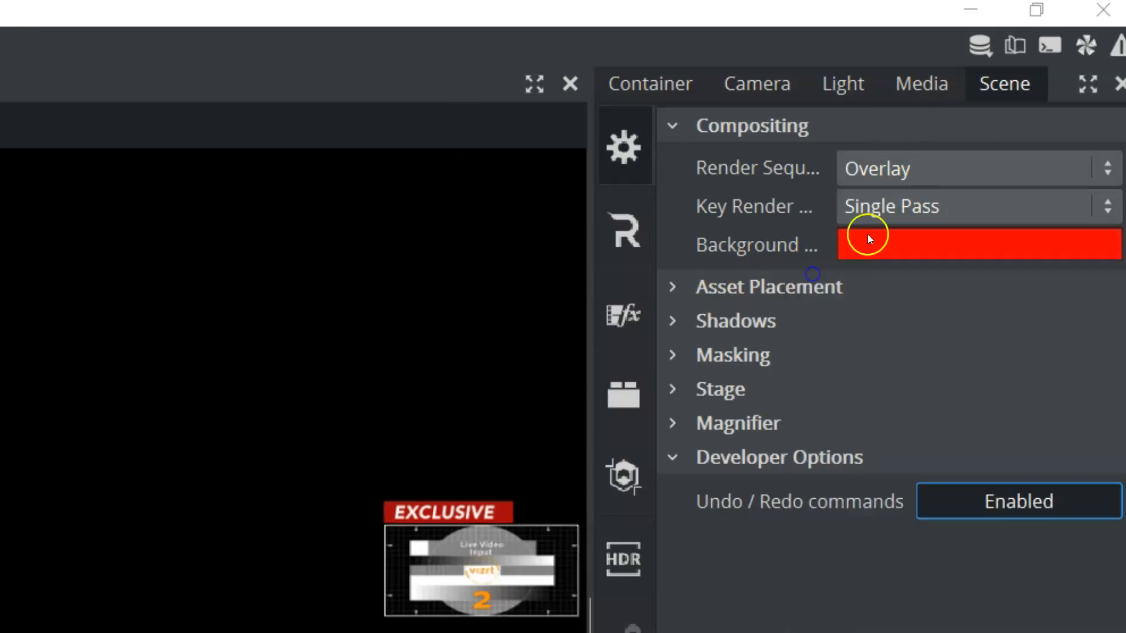
# Set the Render Sequence to Fullscreen to preview the background color behind the graphic
pyautogui.click(882, 166)
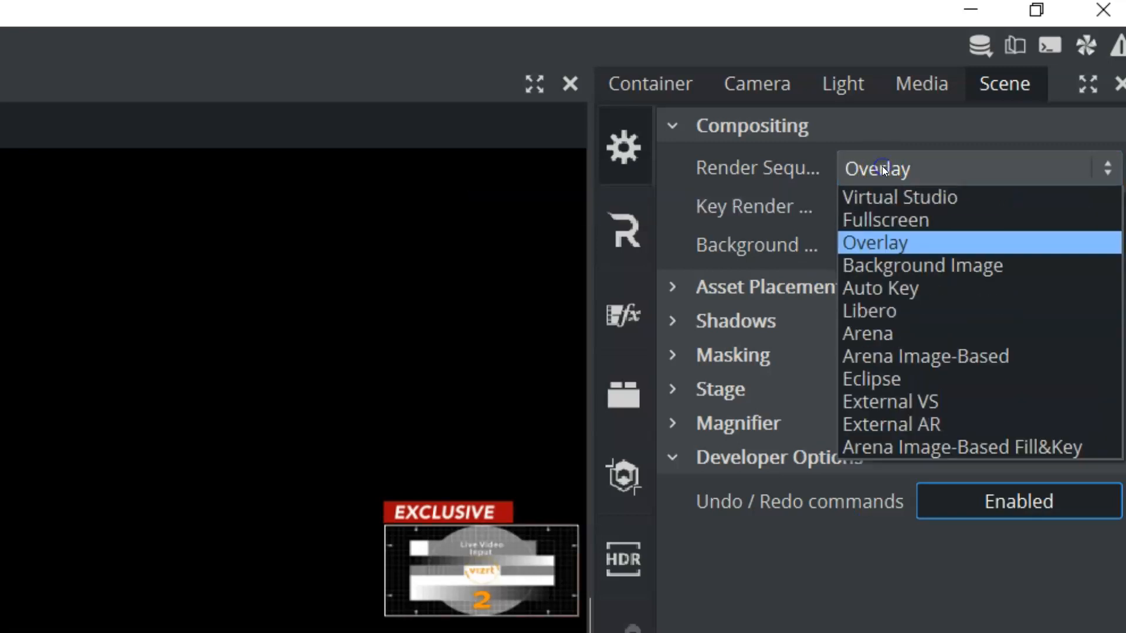
pyautogui.click(881, 169)
pyautogui.click(878, 169)
pyautogui.click(888, 220)
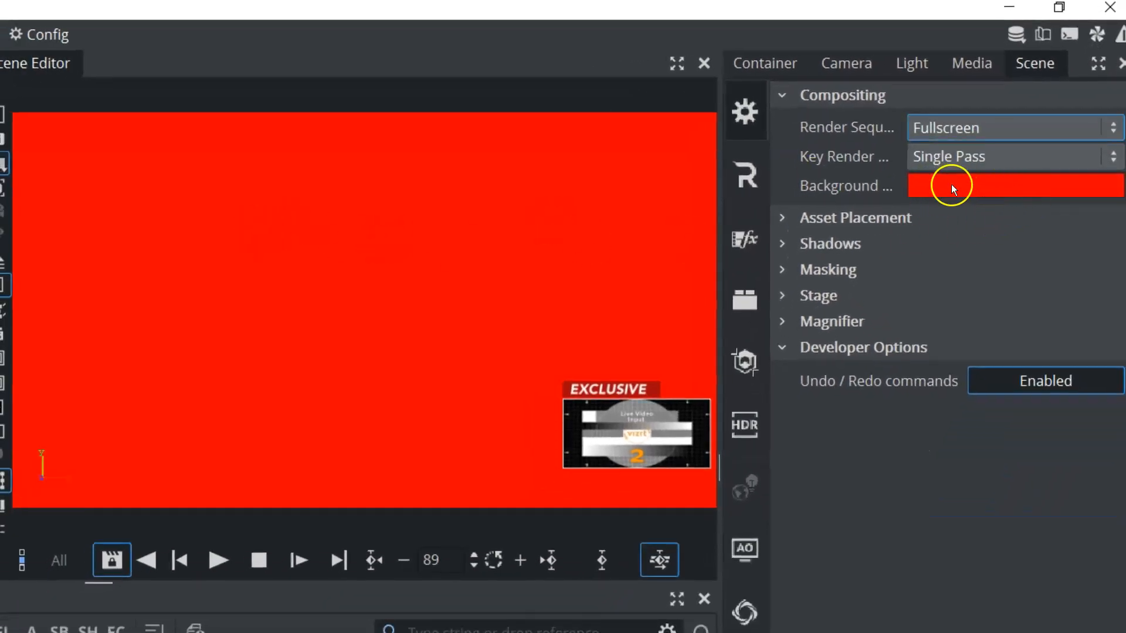
# Reset the compositing background color to black and the Render Sequence to Overlay
pyautogui.click(947, 190)
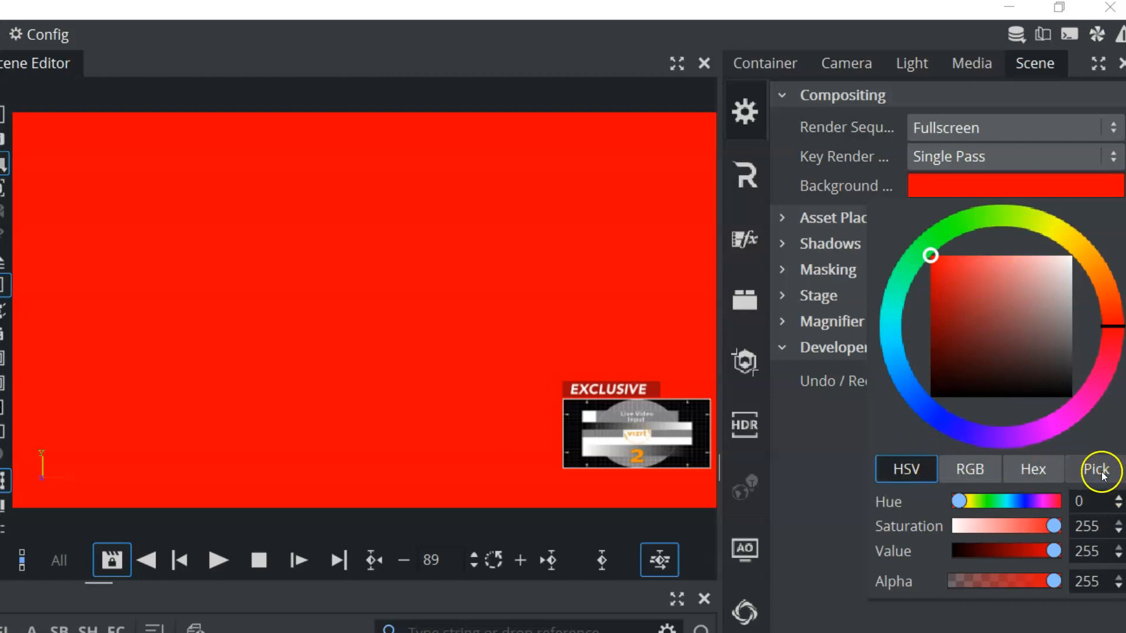
pyautogui.click(923, 195)
pyautogui.click(970, 381)
pyautogui.click(888, 130)
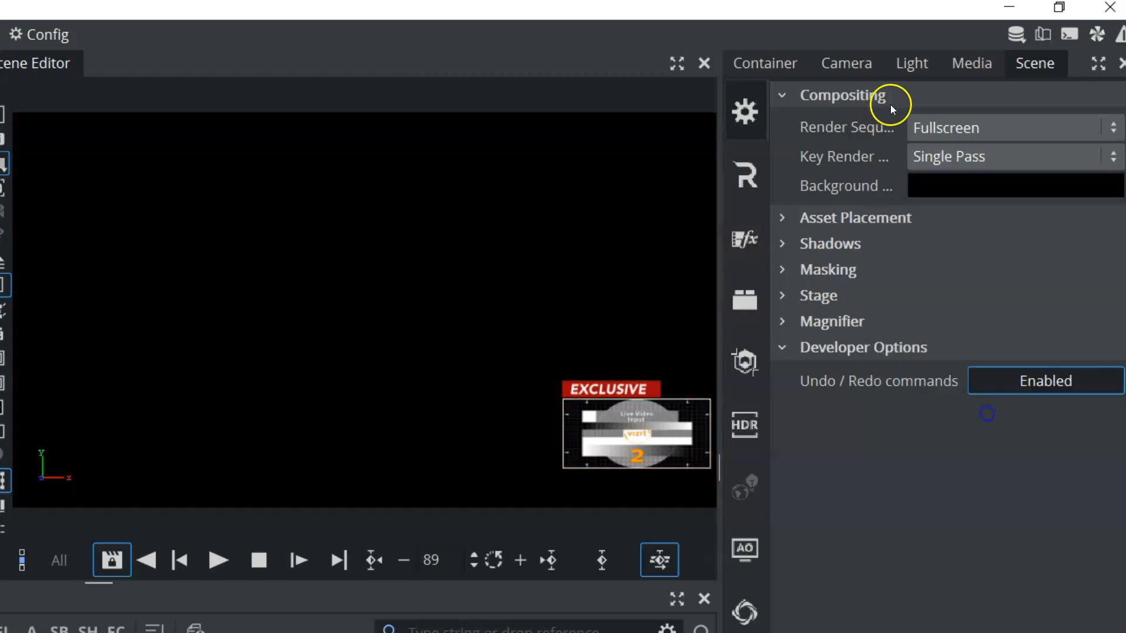
pyautogui.click(927, 127)
pyautogui.click(930, 185)
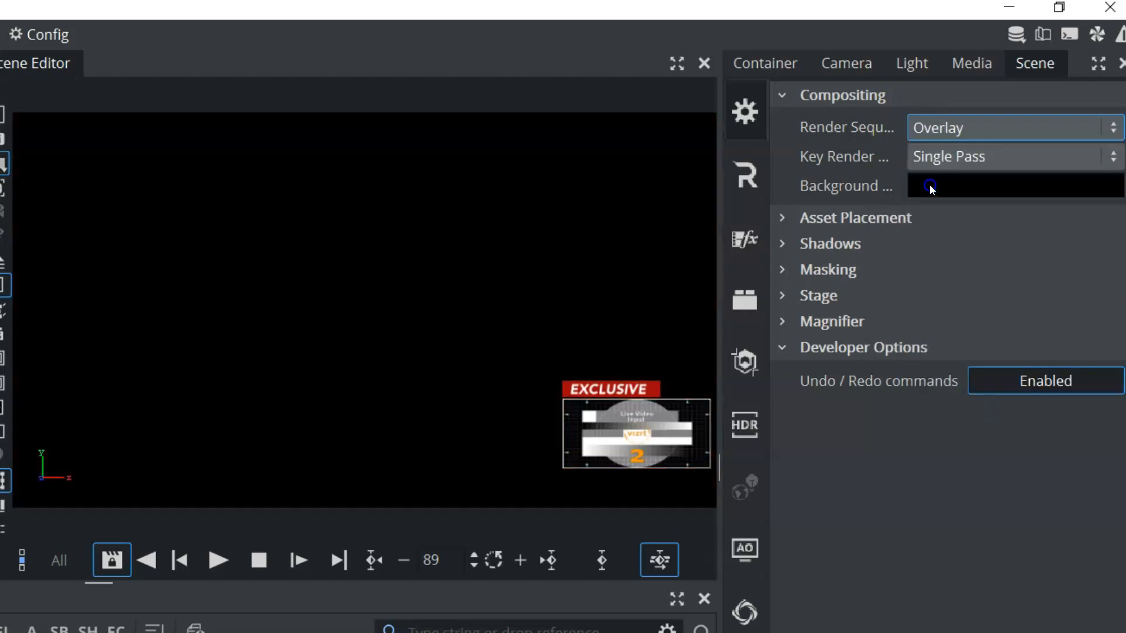
# Collapse the Compositing settings and expand the Environment settings under Asset Placement
pyautogui.click(782, 96)
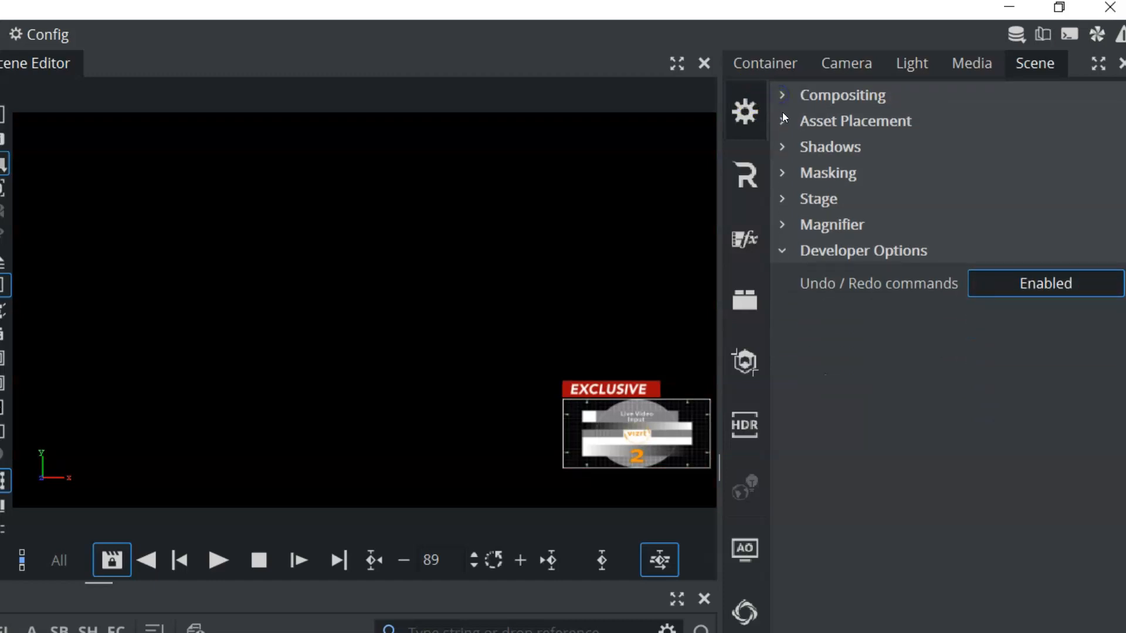
pyautogui.click(783, 122)
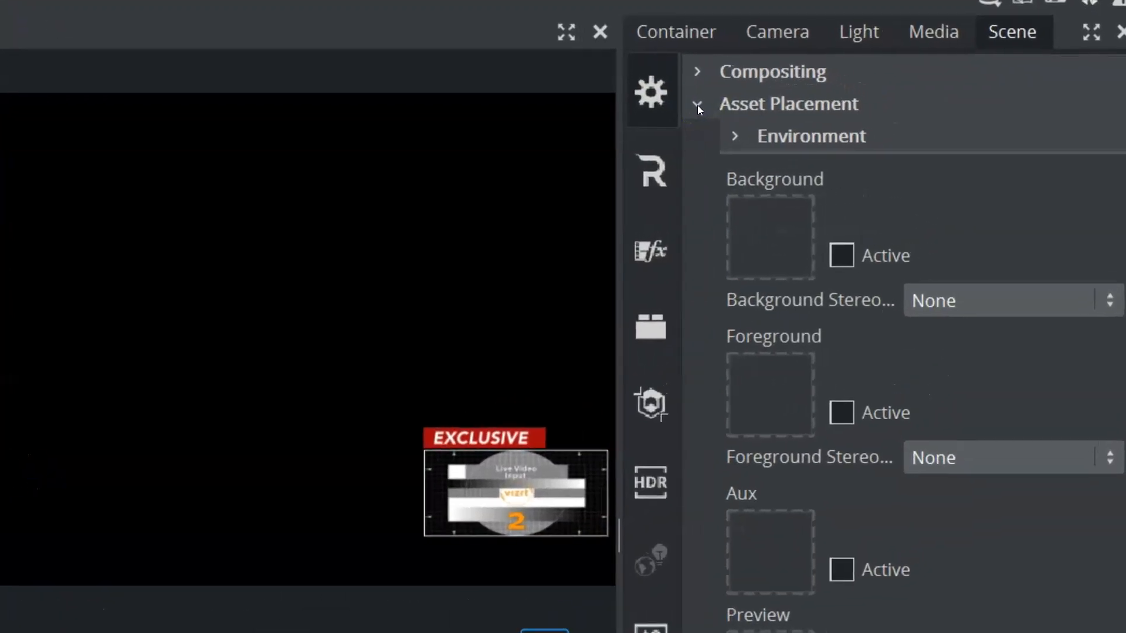
pyautogui.click(732, 136)
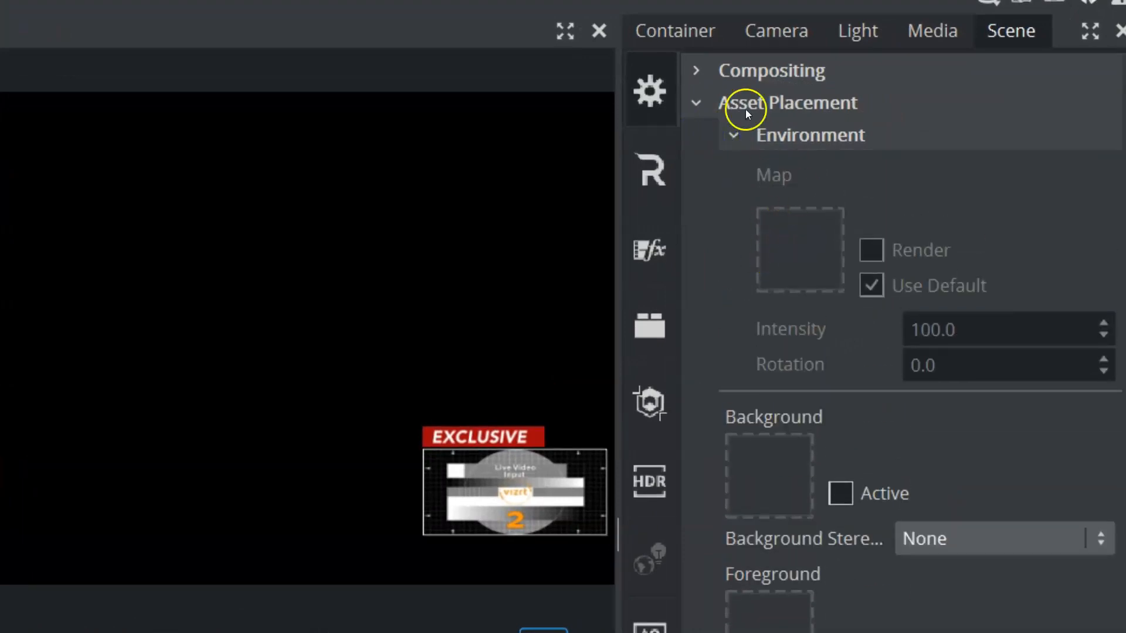
# Switch the scene's render engine to Viz Engine Renderer and return to the general scene settings
pyautogui.click(655, 172)
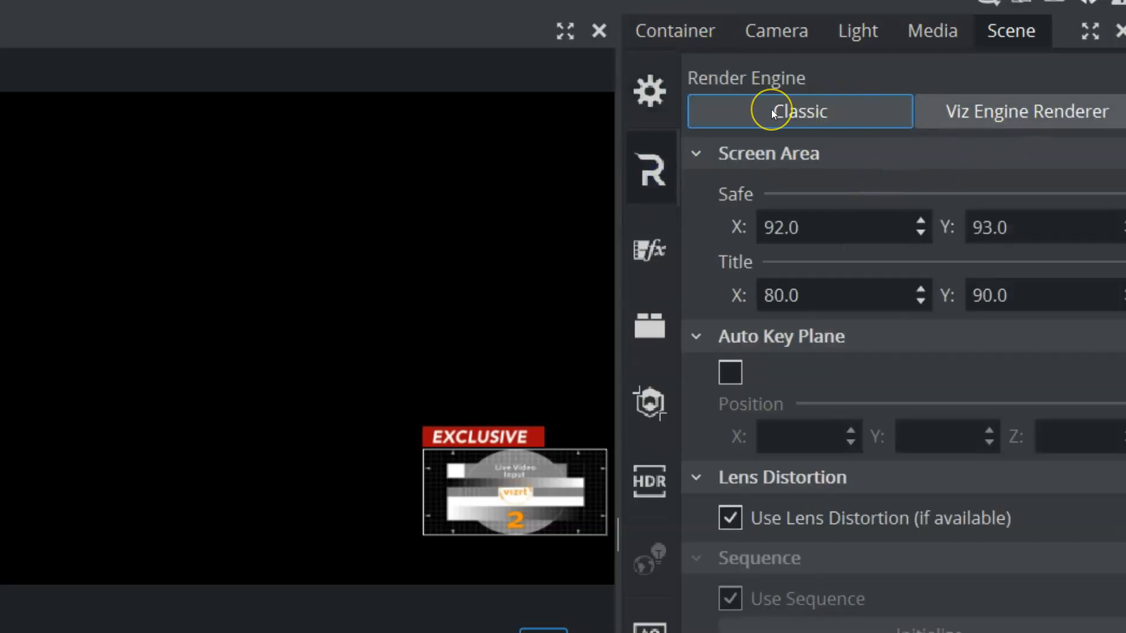
pyautogui.click(972, 114)
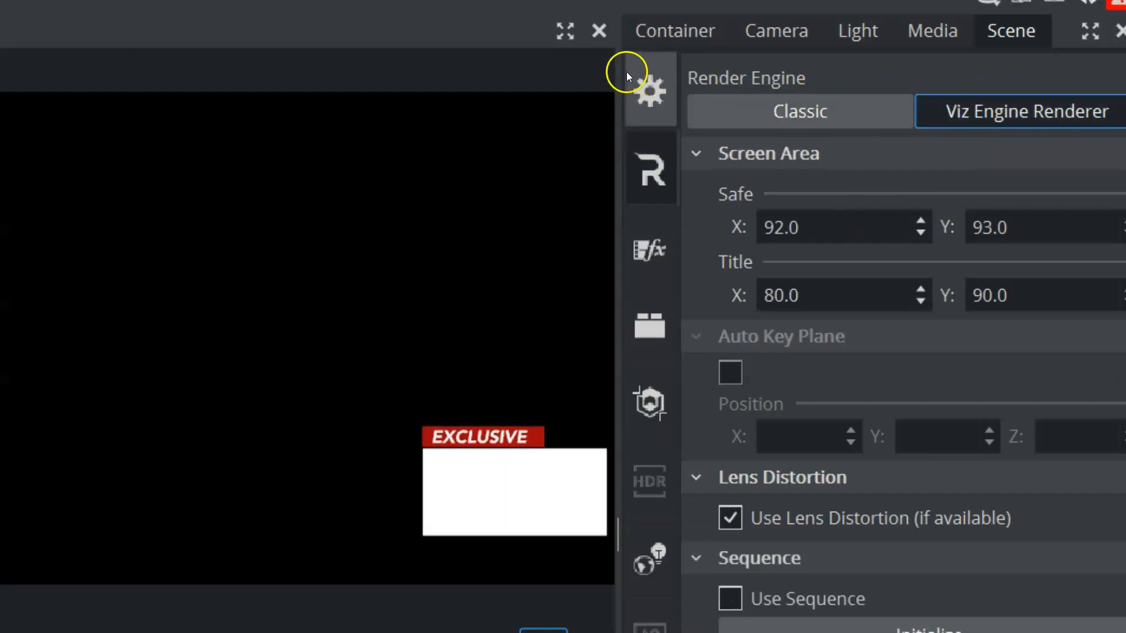
pyautogui.click(645, 84)
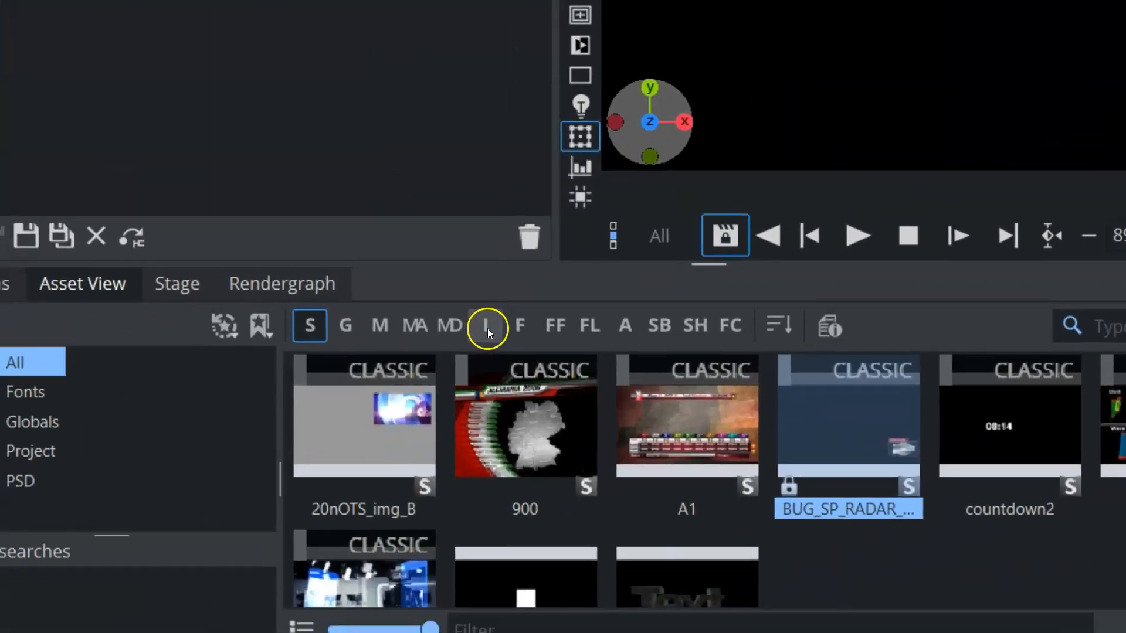
# Find the airport_filtered image in the Globals assets and assign it as the scene's environment map
pyautogui.click(486, 326)
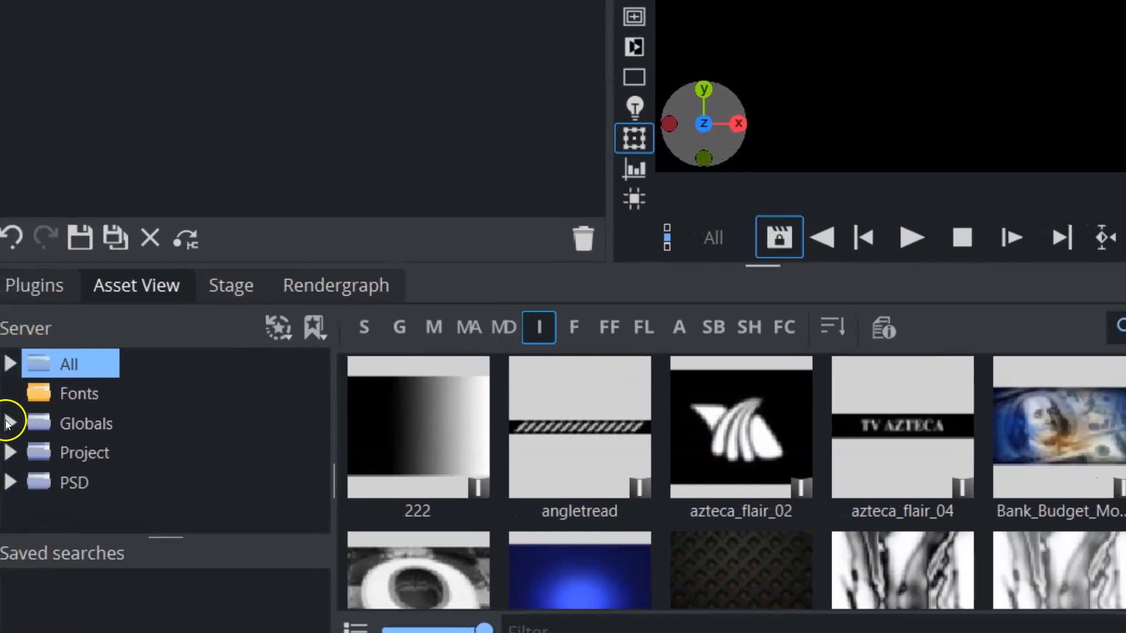
pyautogui.click(9, 424)
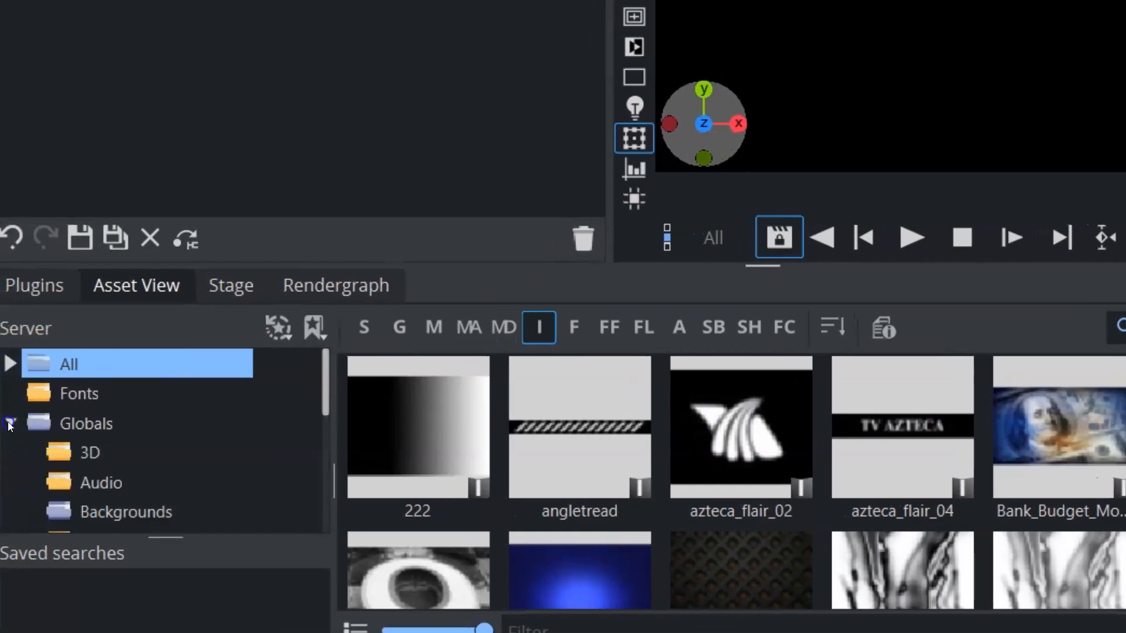
pyautogui.scroll(-2, 239, 481)
pyautogui.click(164, 499)
pyautogui.moveTo(599, 450); pyautogui.dragTo(849, 301)
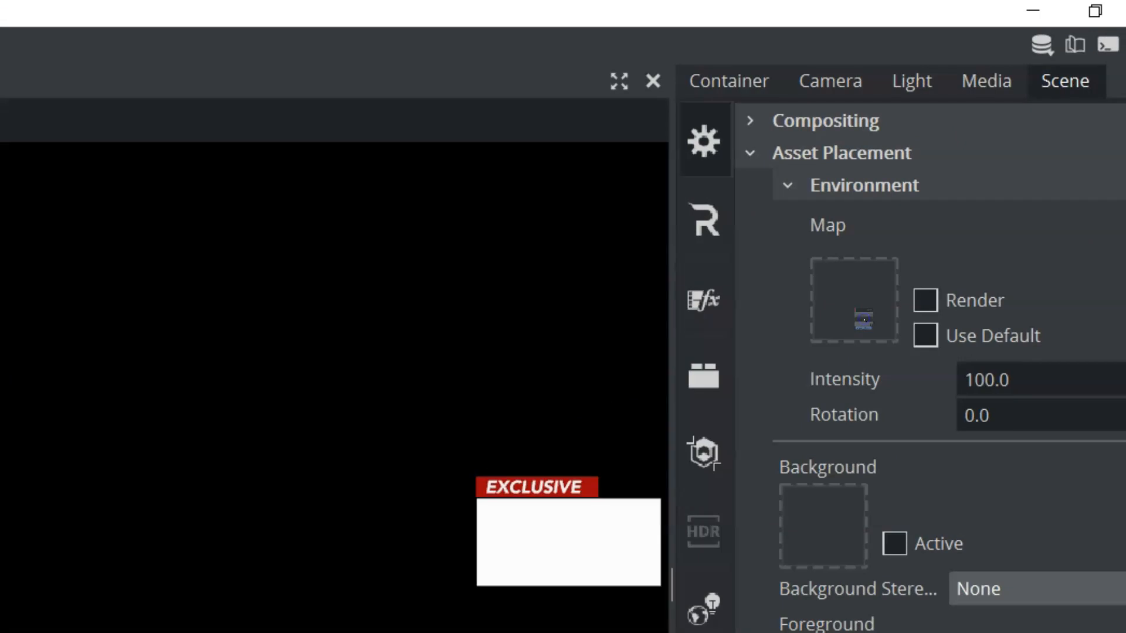
pyautogui.moveTo(865, 320); pyautogui.dragTo(853, 314)
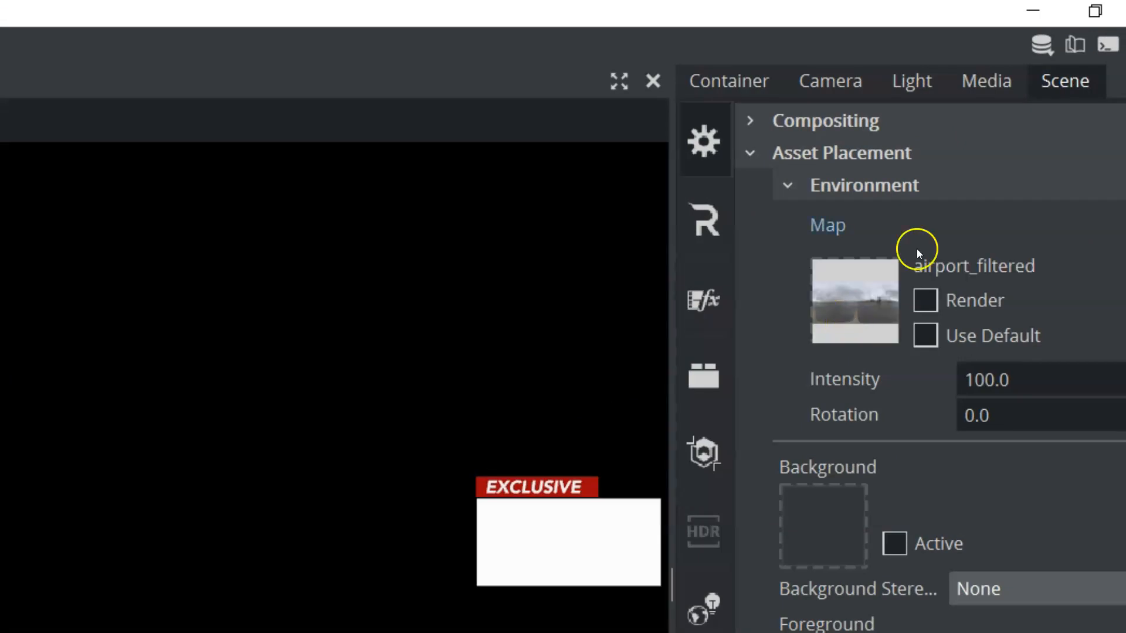
# Switch the scene's render engine to Classic and return to the general scene settings
pyautogui.click(702, 228)
pyautogui.click(897, 165)
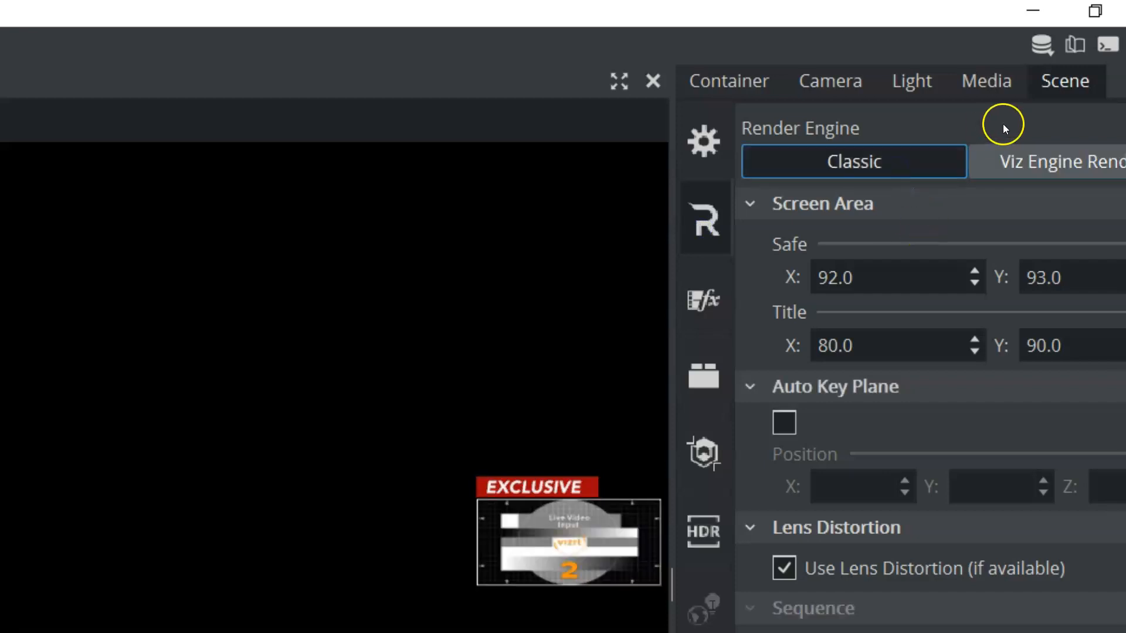
pyautogui.click(722, 133)
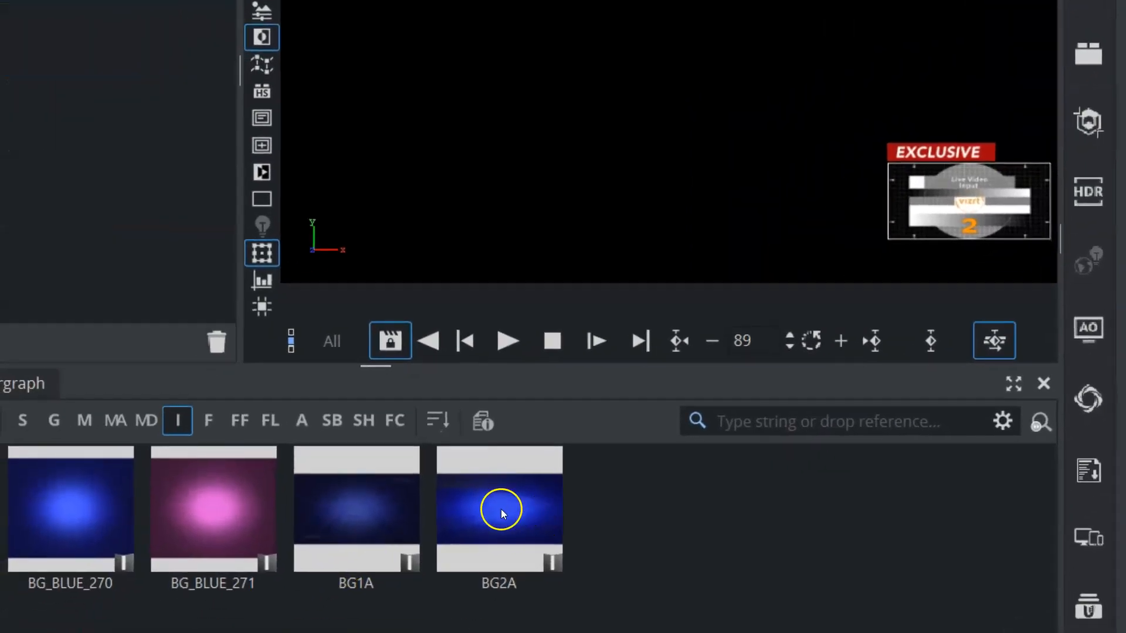
# Assign the BG2A image as the scene's active background and BG_BLUE_271 as its active foreground
pyautogui.moveTo(497, 517); pyautogui.dragTo(874, 469)
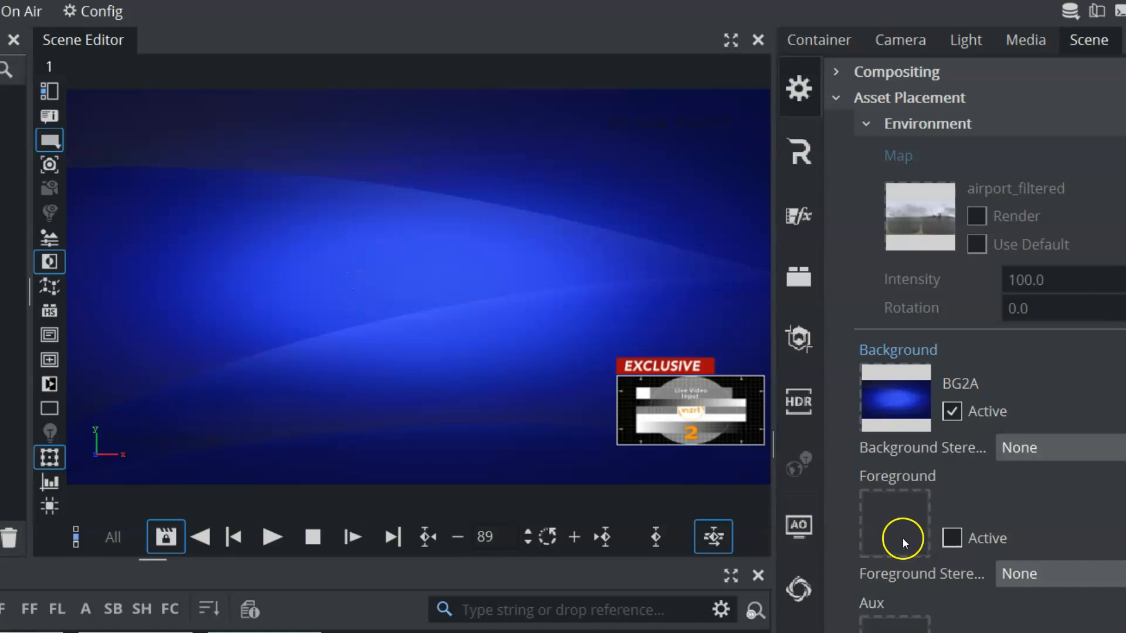
pyautogui.moveTo(931, 447); pyautogui.dragTo(902, 527)
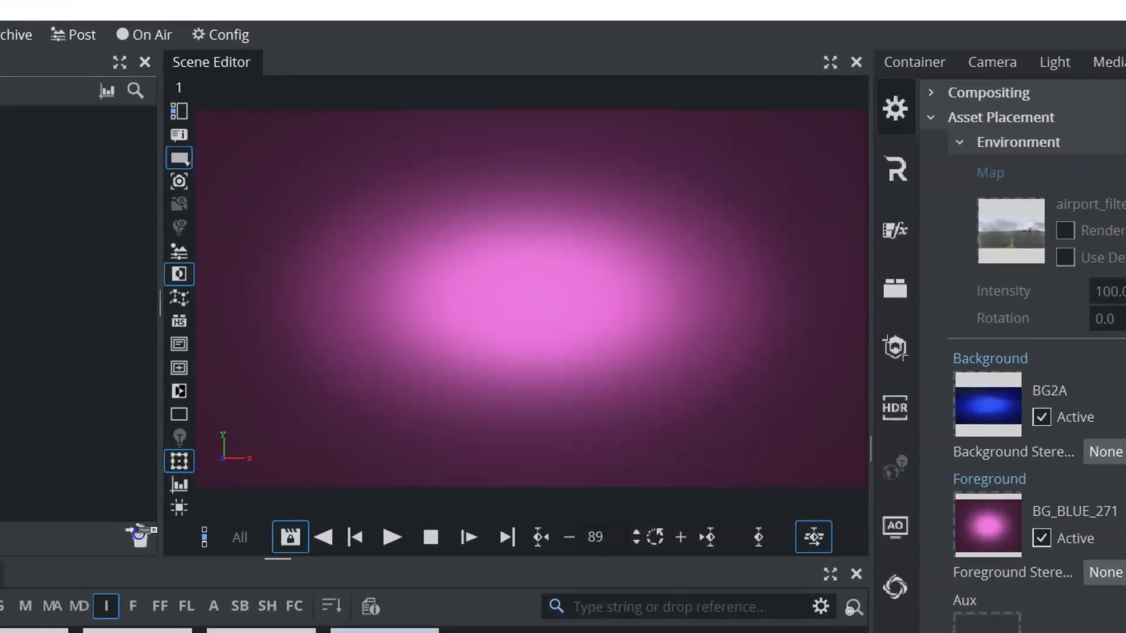
# Replace the scene's background image with BG_BLUE_271 and remove the foreground image
pyautogui.moveTo(139, 532); pyautogui.dragTo(140, 535)
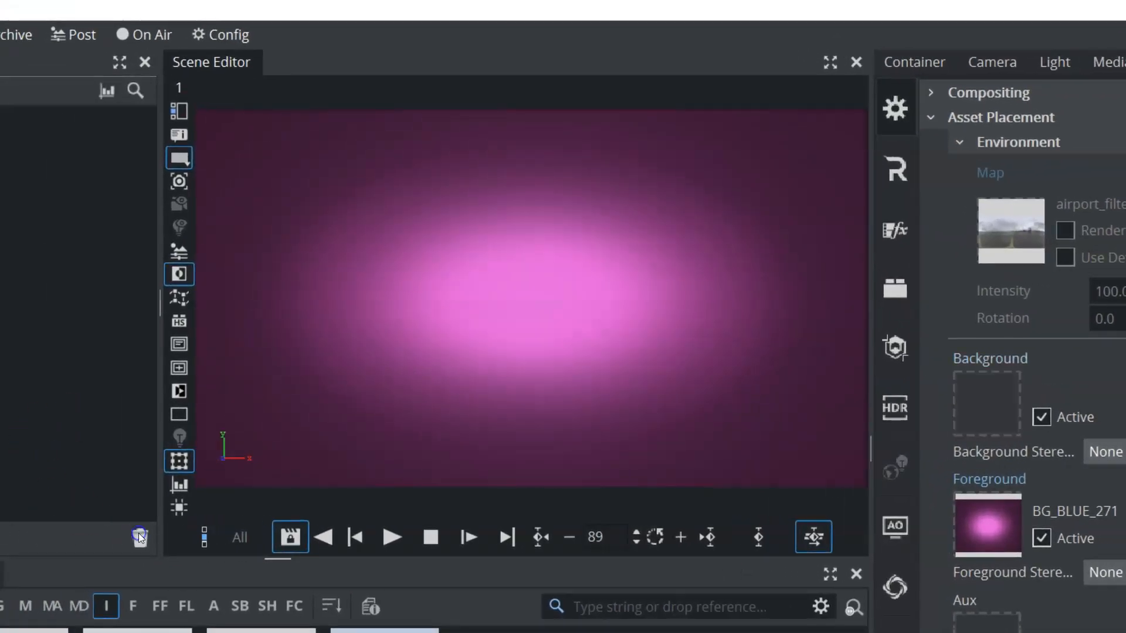
pyautogui.click(994, 529)
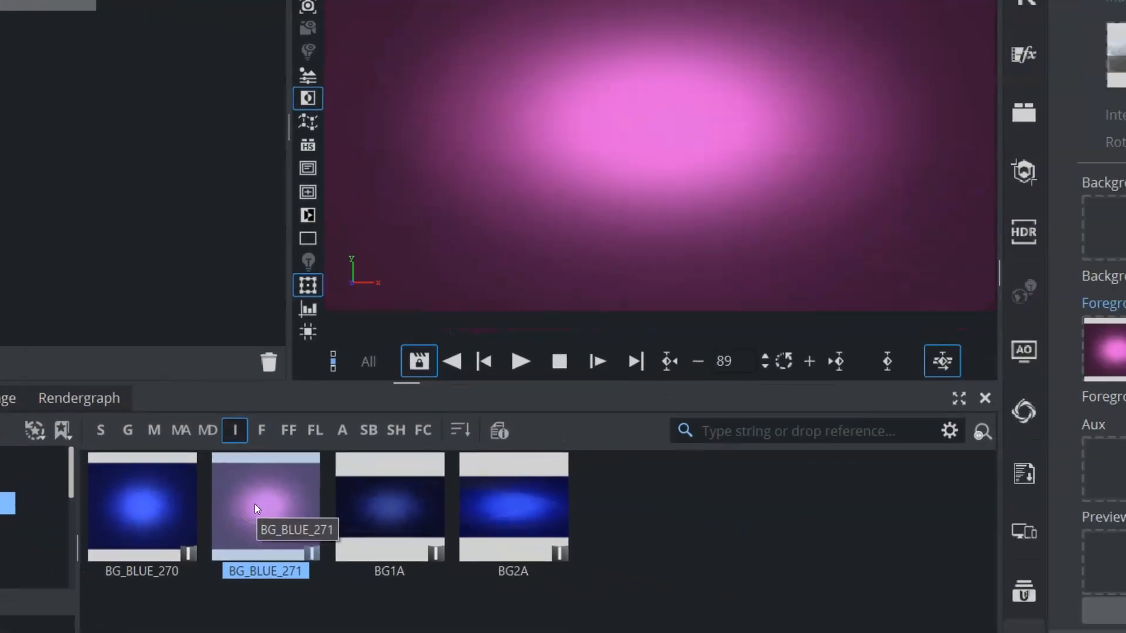
pyautogui.scroll(-2, 1085, 322)
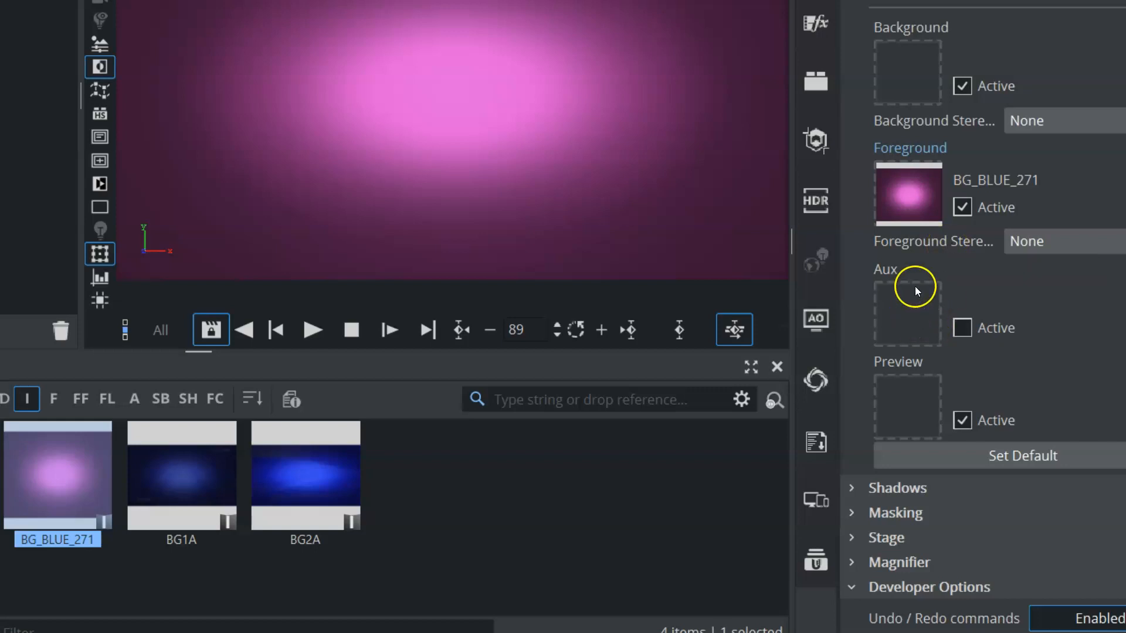
pyautogui.scroll(2, 899, 205)
pyautogui.moveTo(43, 500); pyautogui.dragTo(921, 197)
pyautogui.moveTo(892, 335); pyautogui.dragTo(126, 277)
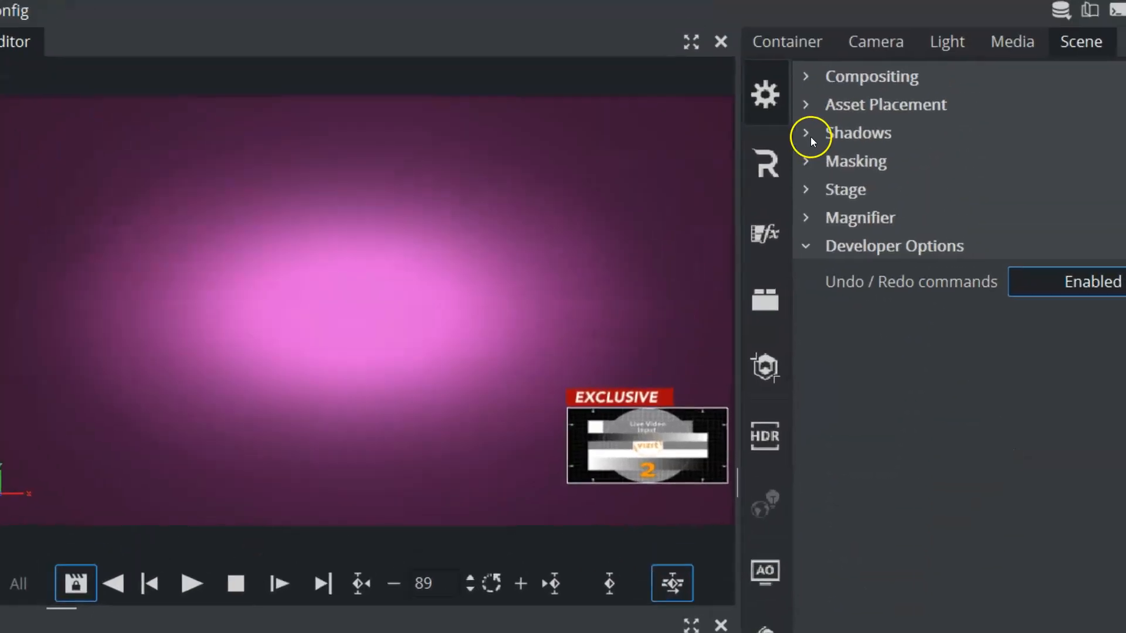
# Enable shadows for the scene, using the Stencil type
pyautogui.click(804, 138)
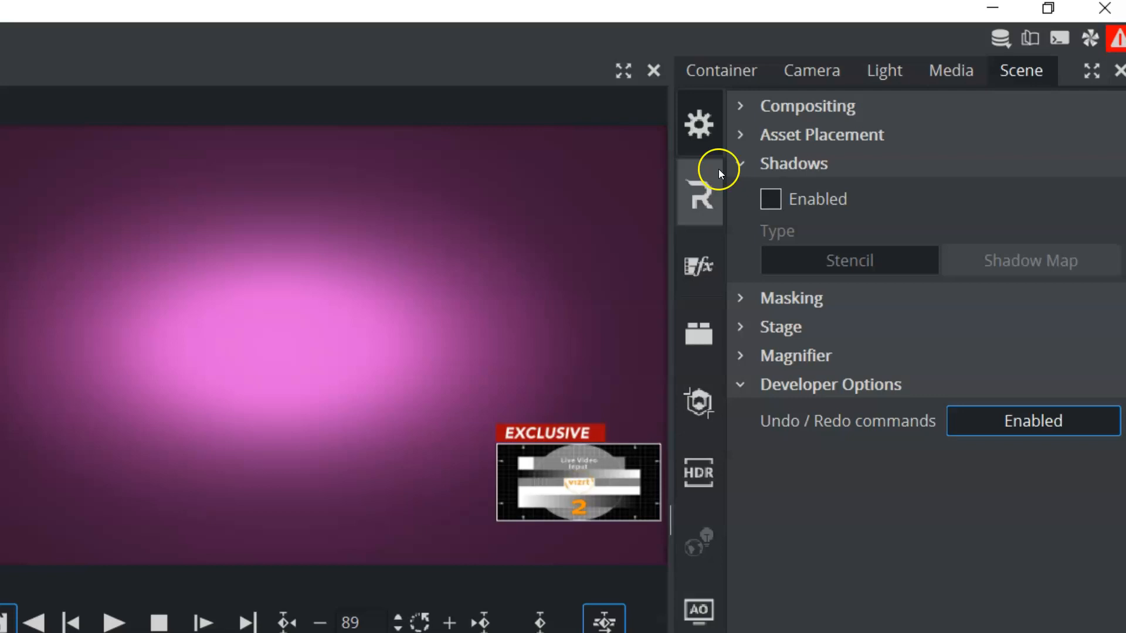
pyautogui.click(773, 203)
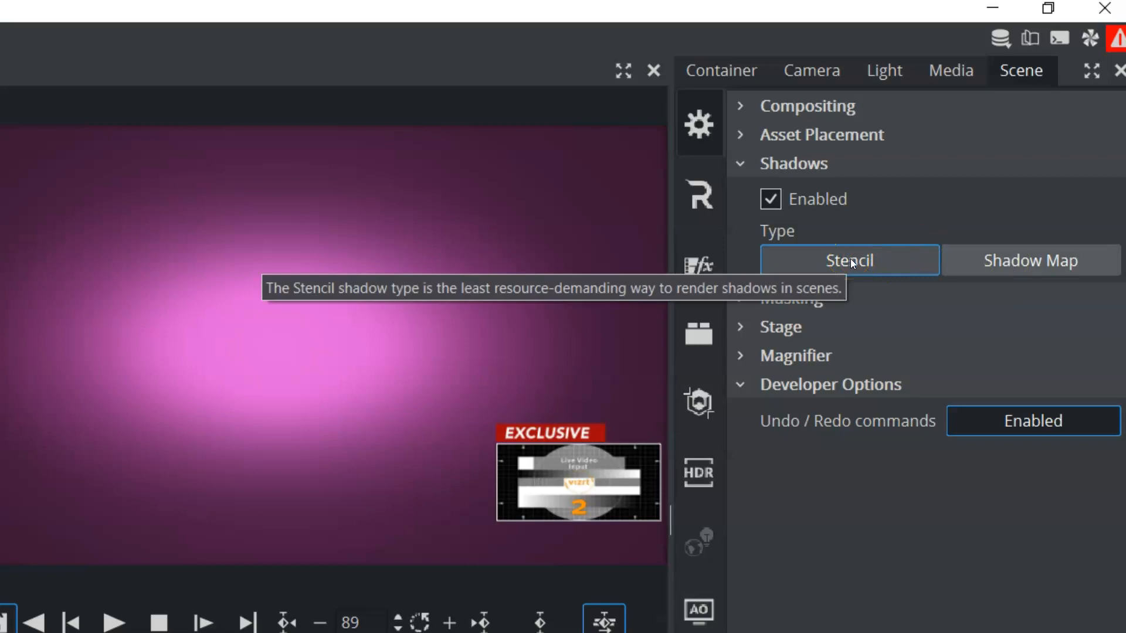
pyautogui.click(944, 251)
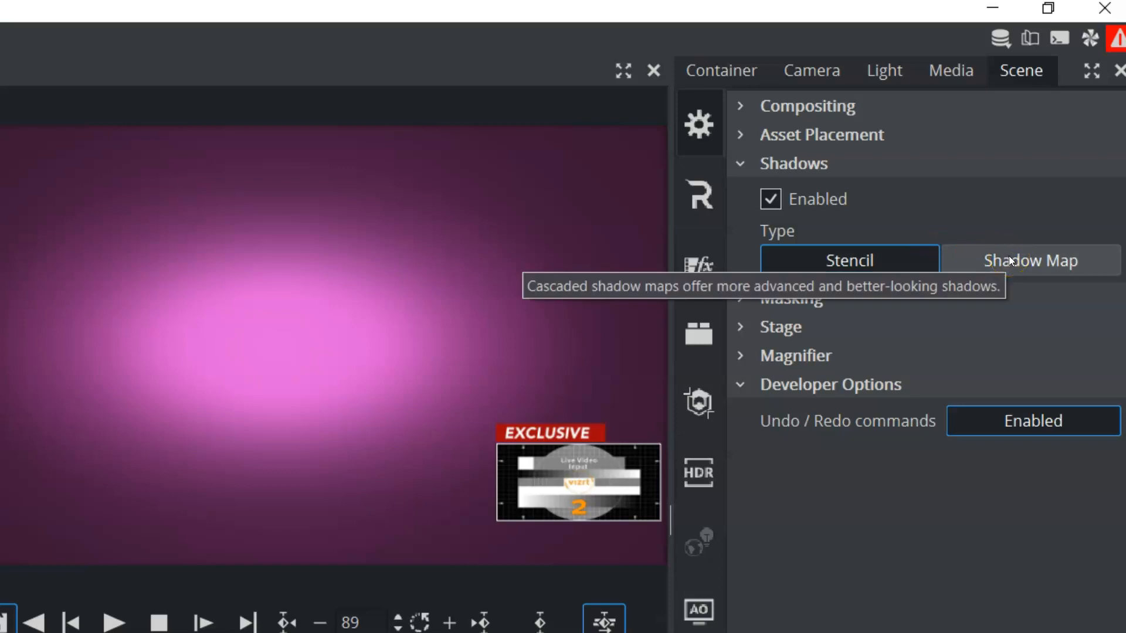
pyautogui.click(971, 234)
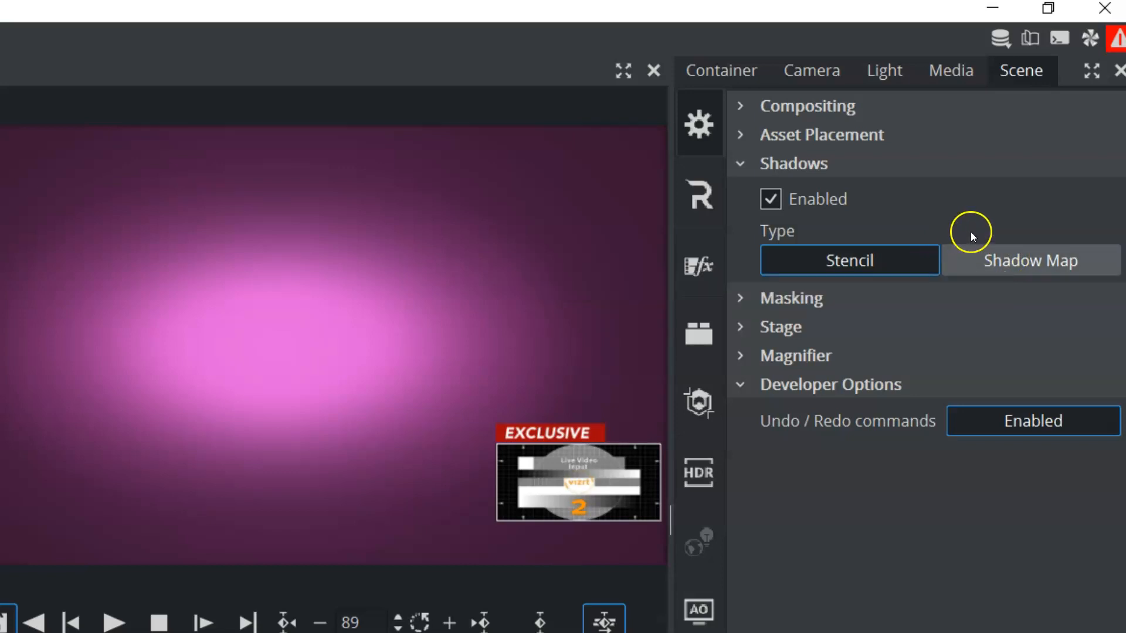
# Look at the scene's Masking options for inverting layers
pyautogui.click(739, 162)
pyautogui.click(738, 193)
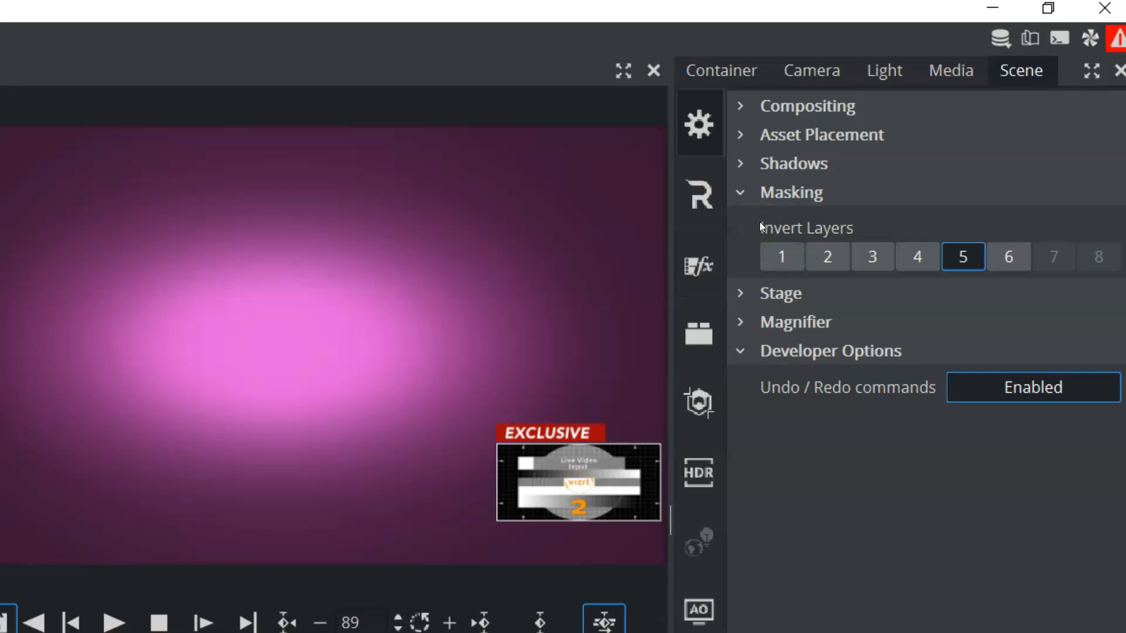
pyautogui.click(743, 192)
# Bring up the animation stage and set its Show Mode to First, then to Separate
pyautogui.click(740, 223)
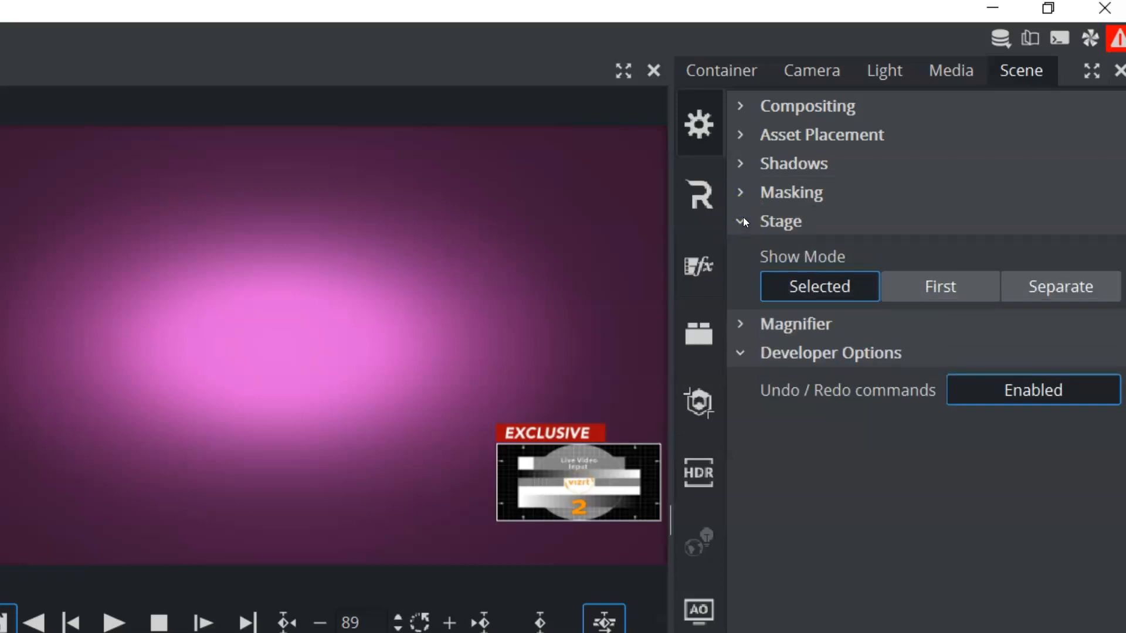
pyautogui.click(809, 280)
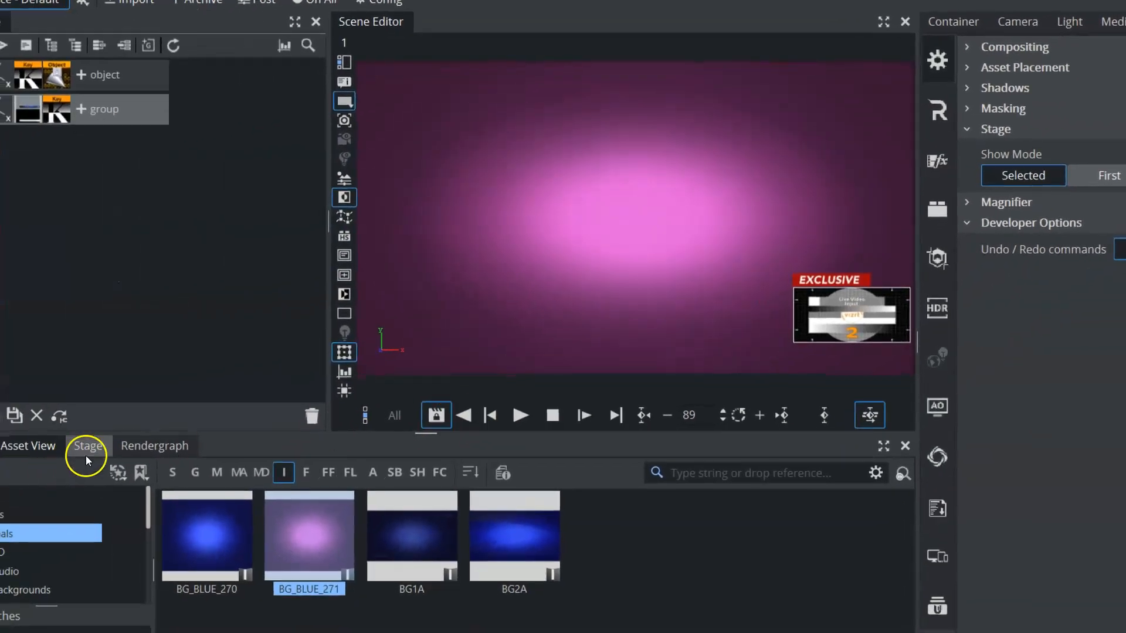
pyautogui.click(87, 449)
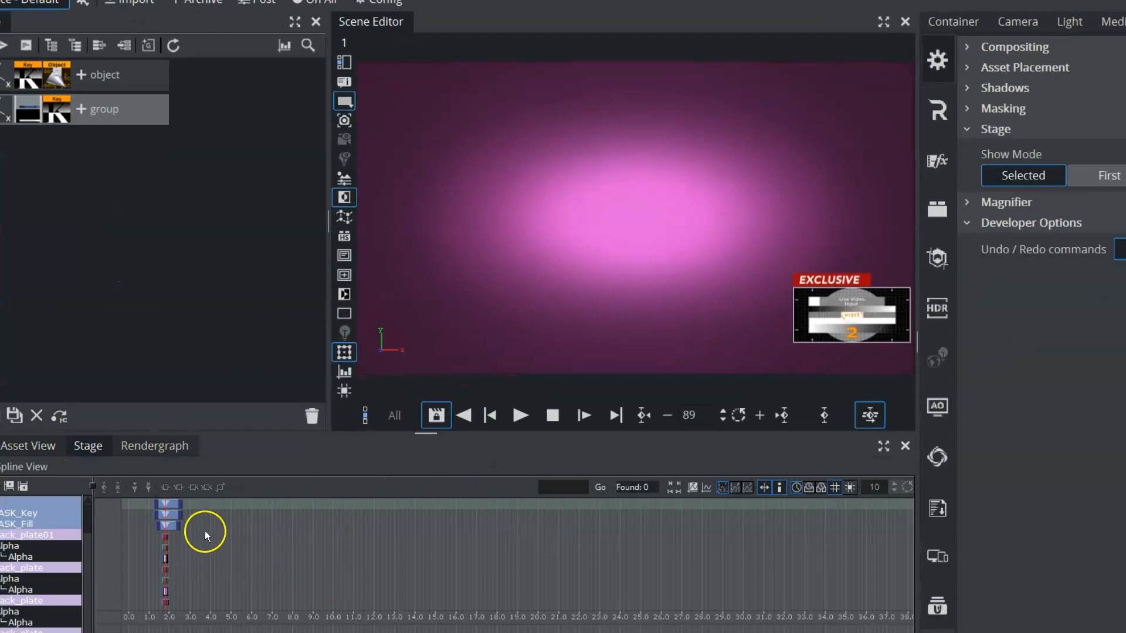
pyautogui.click(1108, 176)
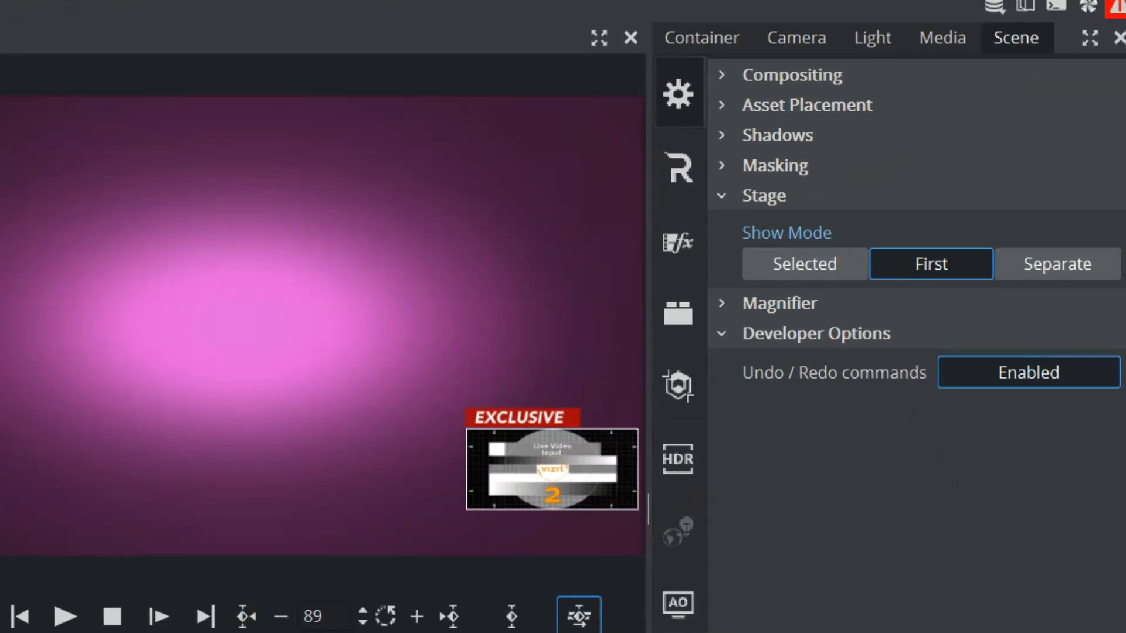
pyautogui.click(1034, 267)
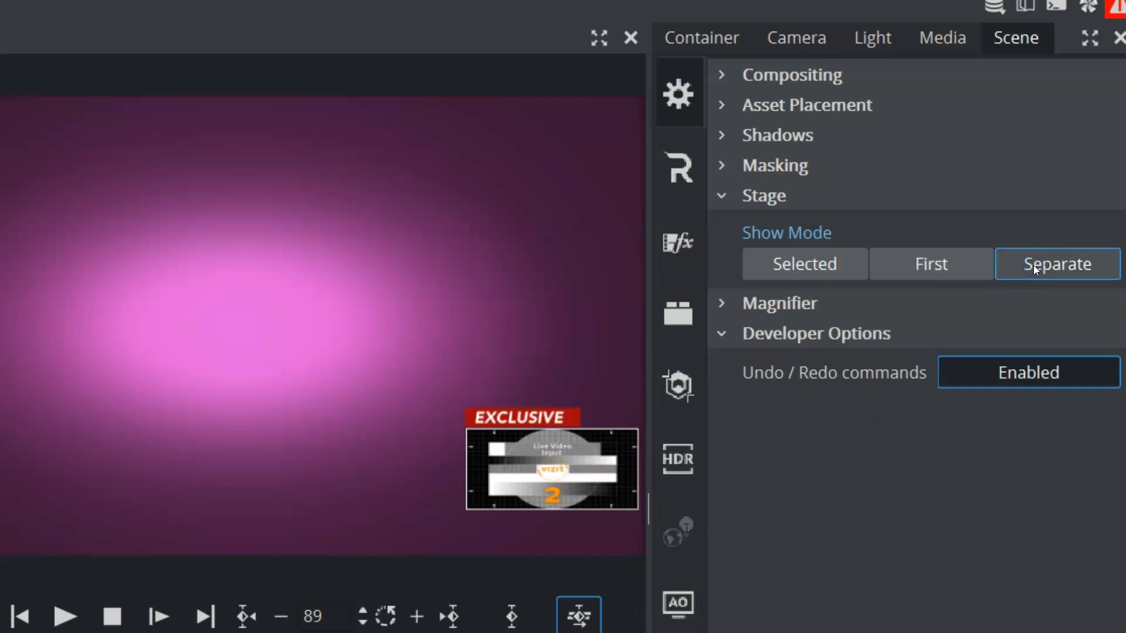
pyautogui.click(723, 195)
# Place the studio interview image at the scene's center, enlarge it with locked scaling, and return to the scene's Magnifier settings
pyautogui.click(722, 224)
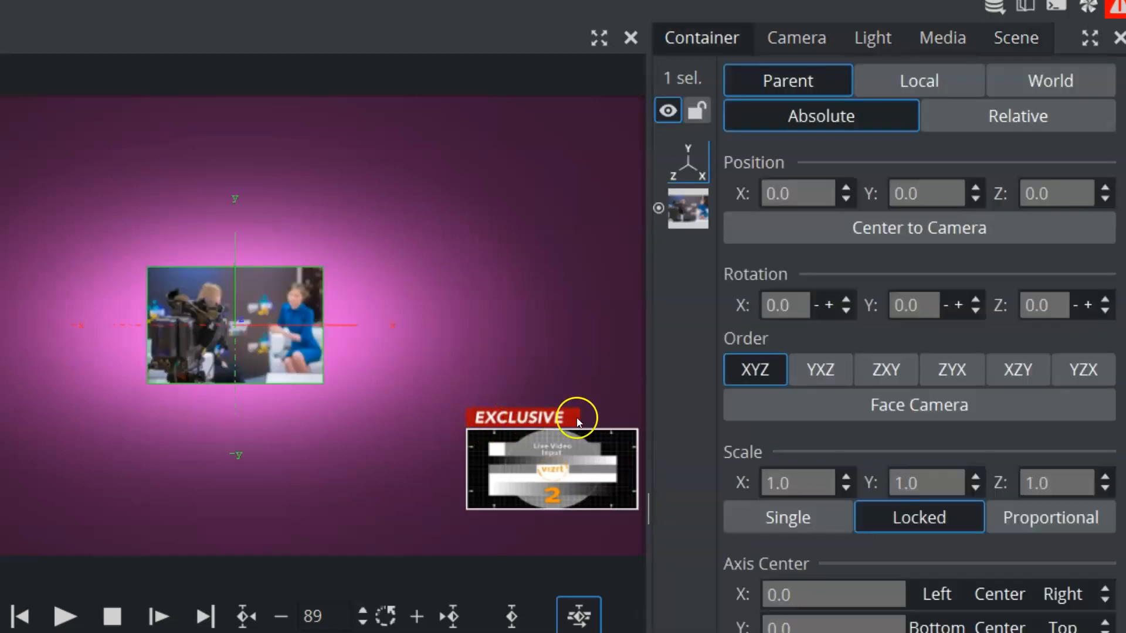
pyautogui.moveTo(921, 483); pyautogui.dragTo(1016, 468)
pyautogui.click(1017, 38)
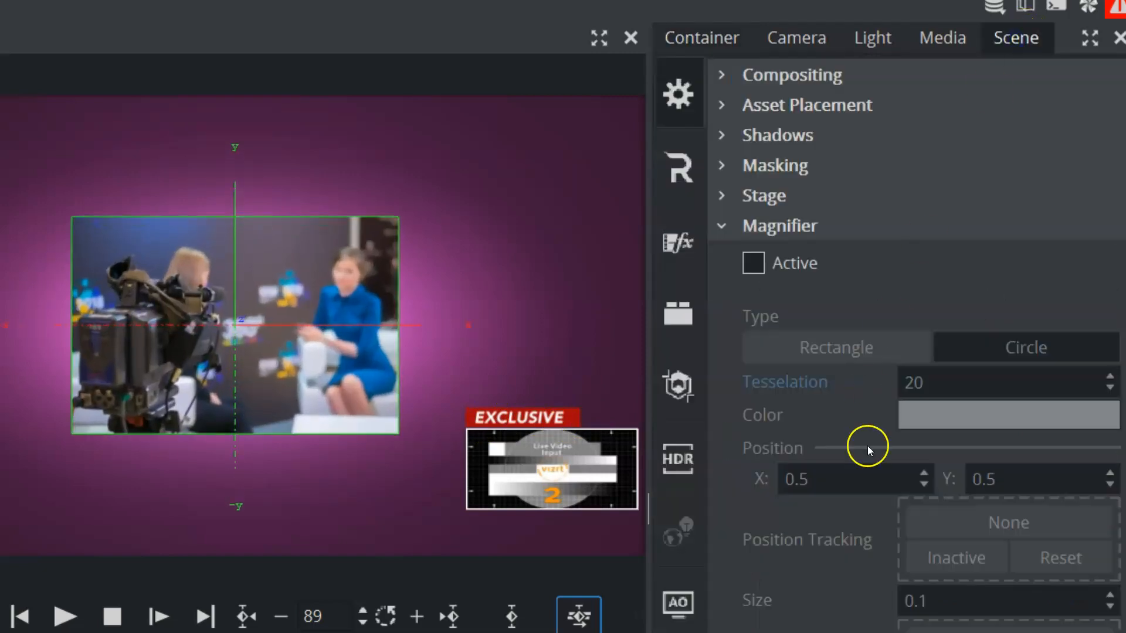
# Activate the magnifier, try the Rectangle type, and settle on Circle with a tesselation of 40
pyautogui.click(759, 269)
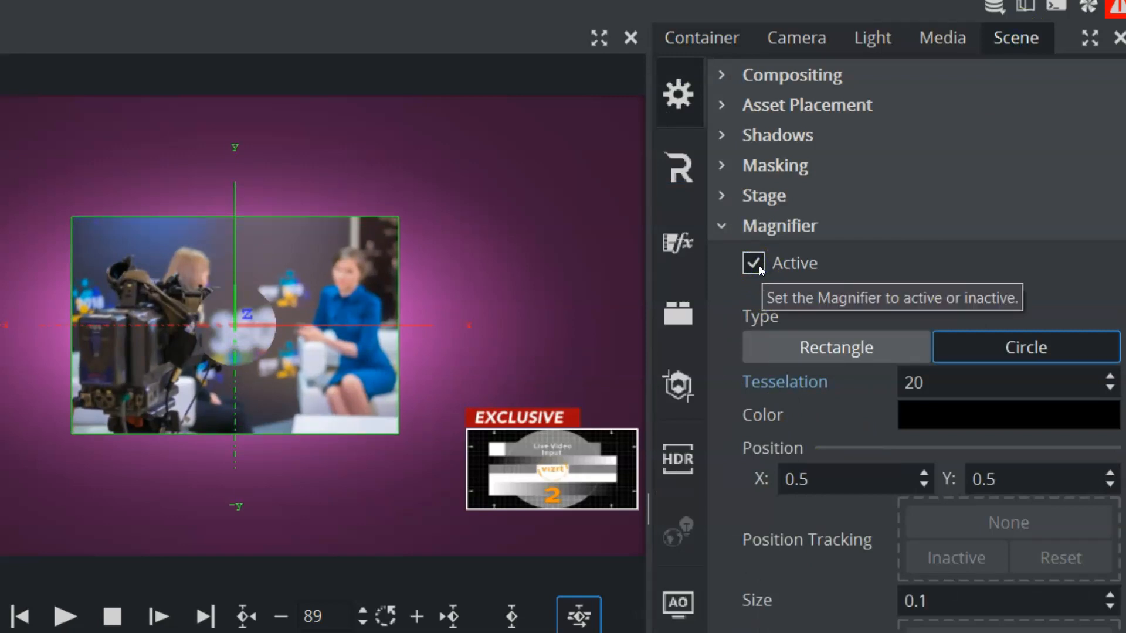
pyautogui.click(827, 349)
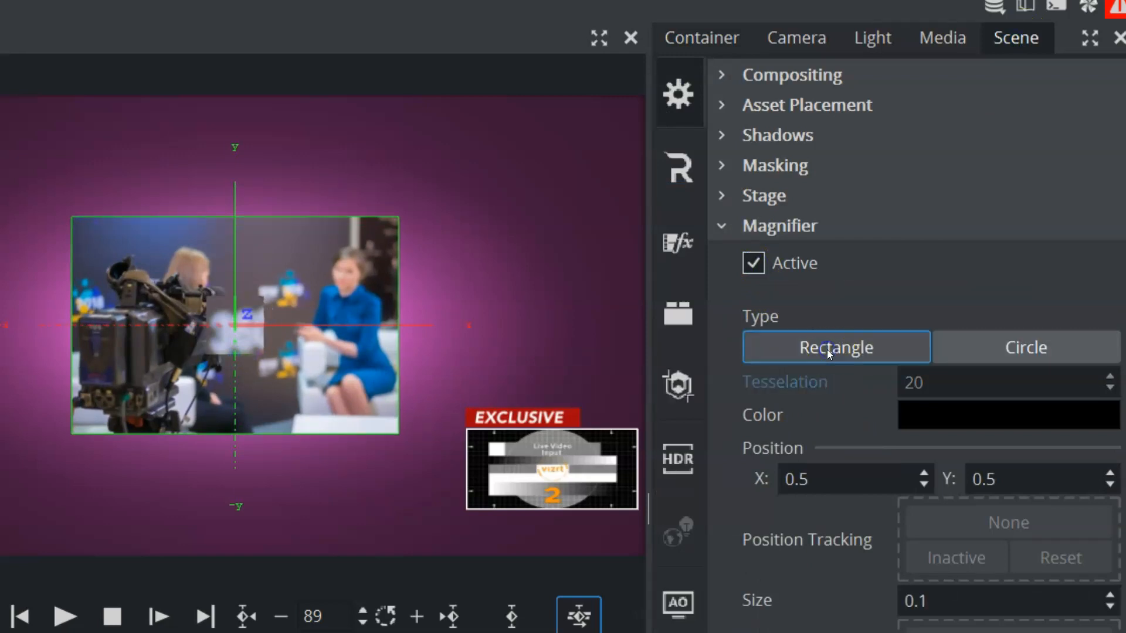
pyautogui.click(1014, 349)
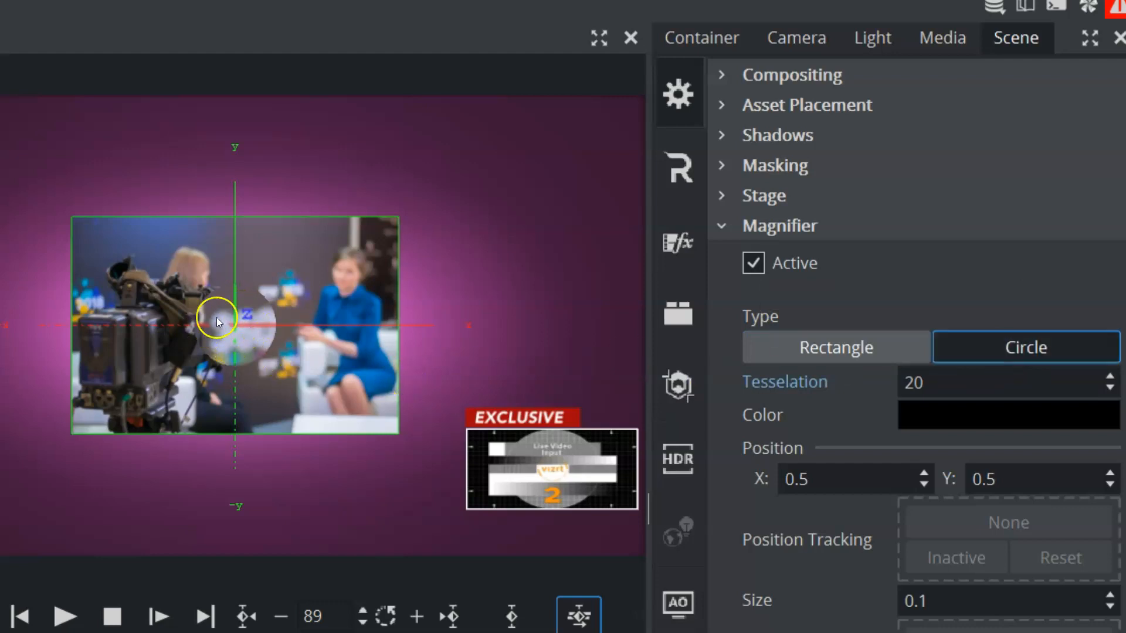
pyautogui.moveTo(944, 388); pyautogui.dragTo(973, 385)
# Color the magnifier red and enlarge it to a size of 0.26
pyautogui.click(945, 417)
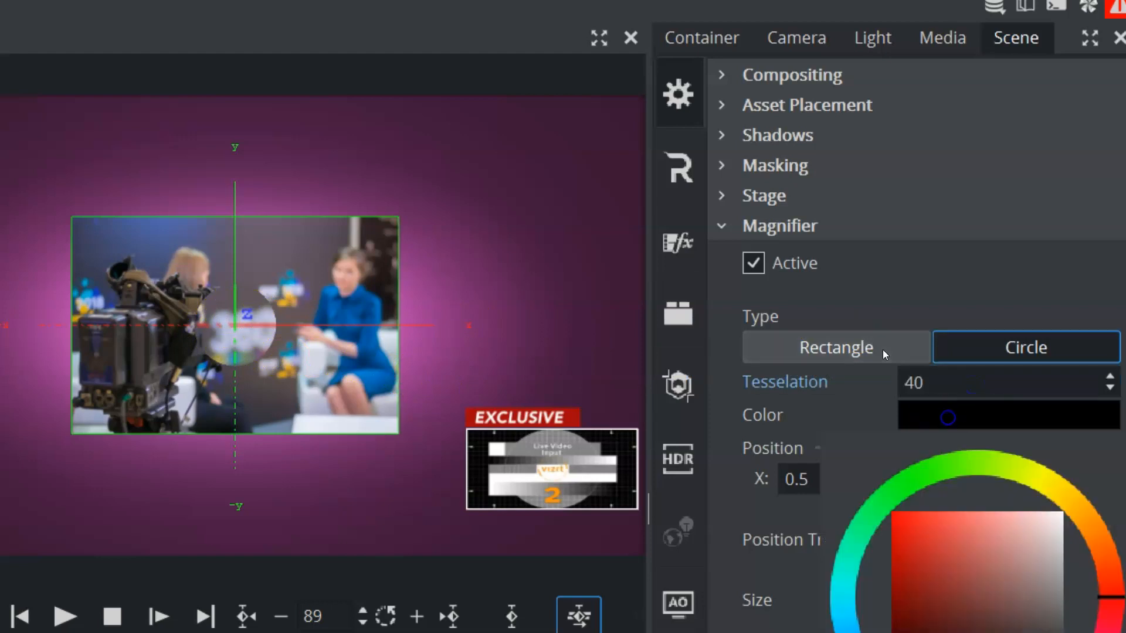
pyautogui.moveTo(934, 572); pyautogui.dragTo(934, 557)
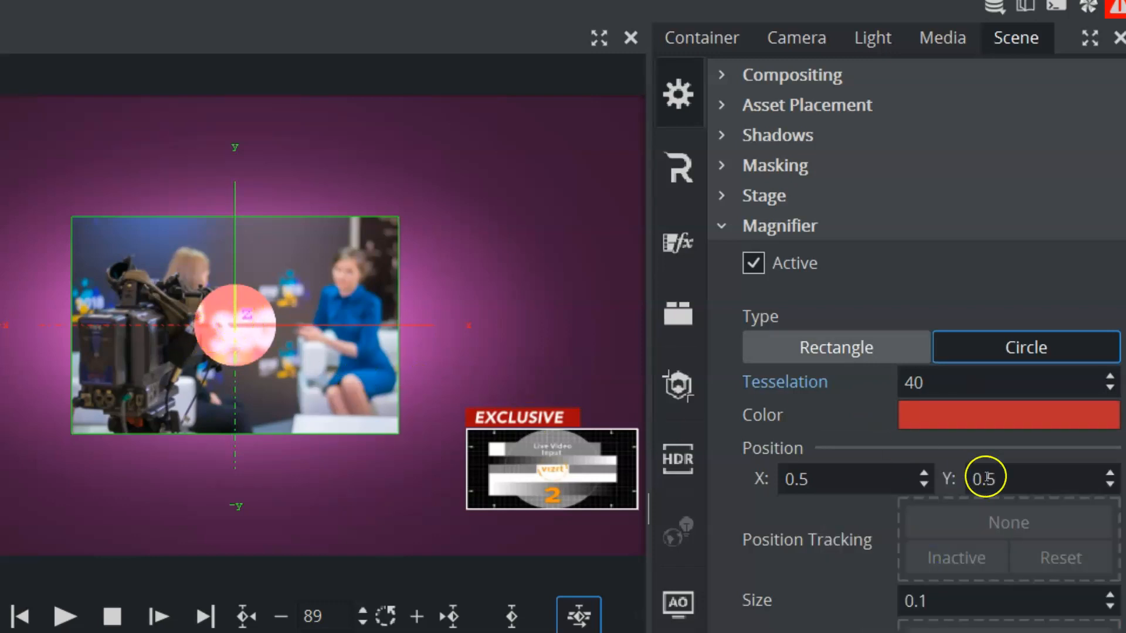
pyautogui.moveTo(936, 478); pyautogui.dragTo(853, 482)
pyautogui.moveTo(852, 480); pyautogui.dragTo(847, 480)
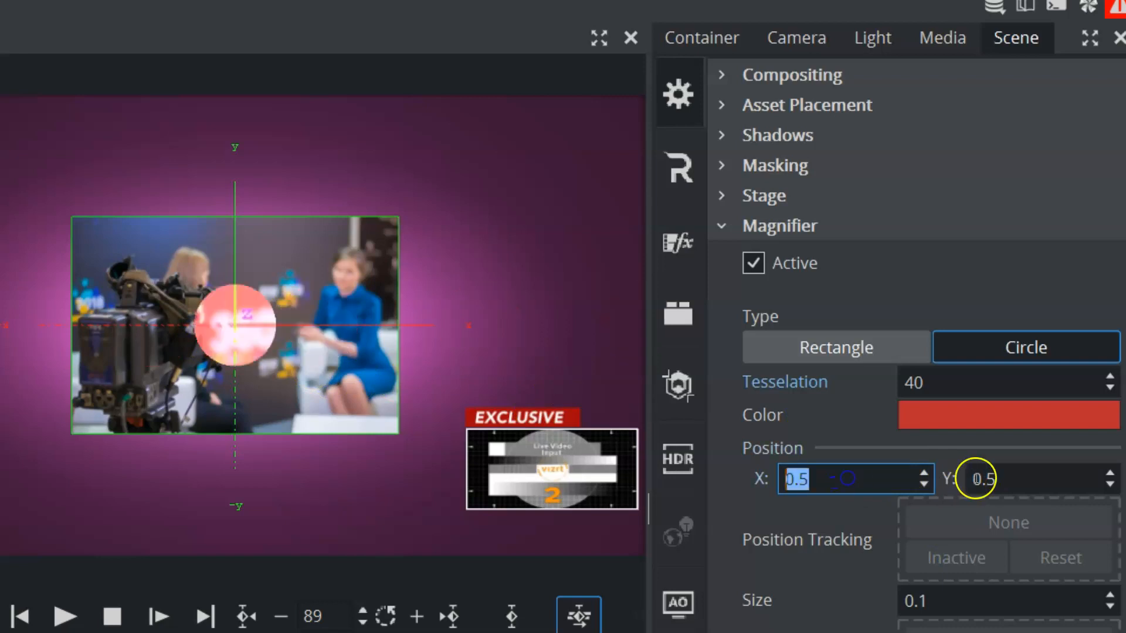
pyautogui.moveTo(946, 604); pyautogui.dragTo(965, 606)
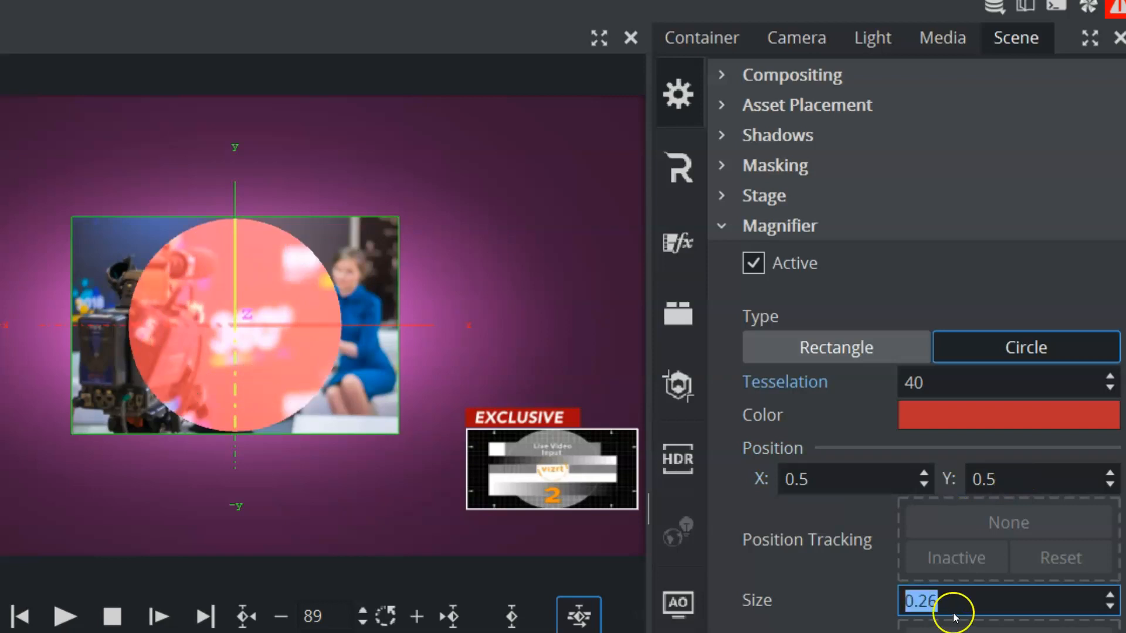
# Change the magnifier's color to a neutral mid-gray
pyautogui.click(981, 415)
pyautogui.moveTo(937, 605); pyautogui.dragTo(1078, 603)
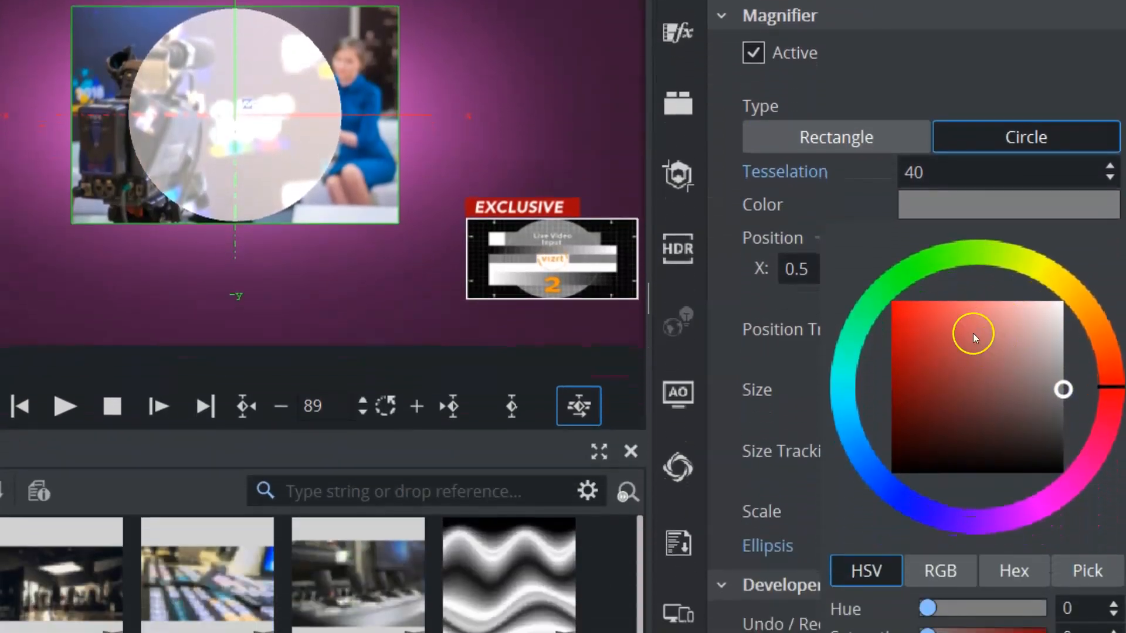
pyautogui.click(964, 59)
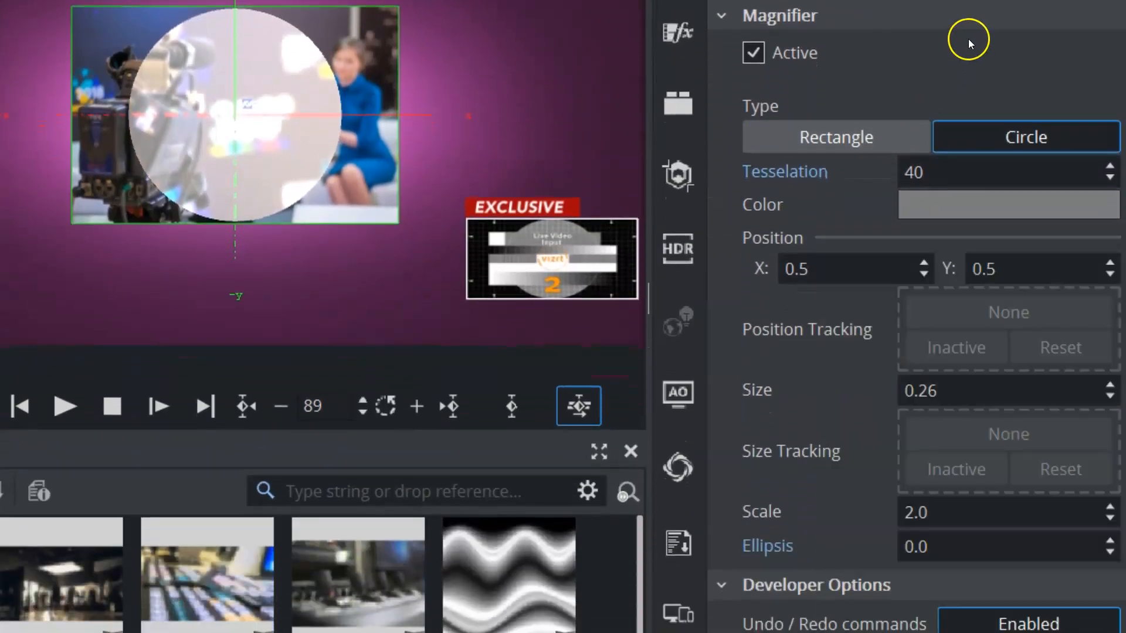
# Set the magnifier's scale to 2.54 and collapse its settings
pyautogui.click(949, 516)
pyautogui.moveTo(949, 516); pyautogui.dragTo(1017, 492)
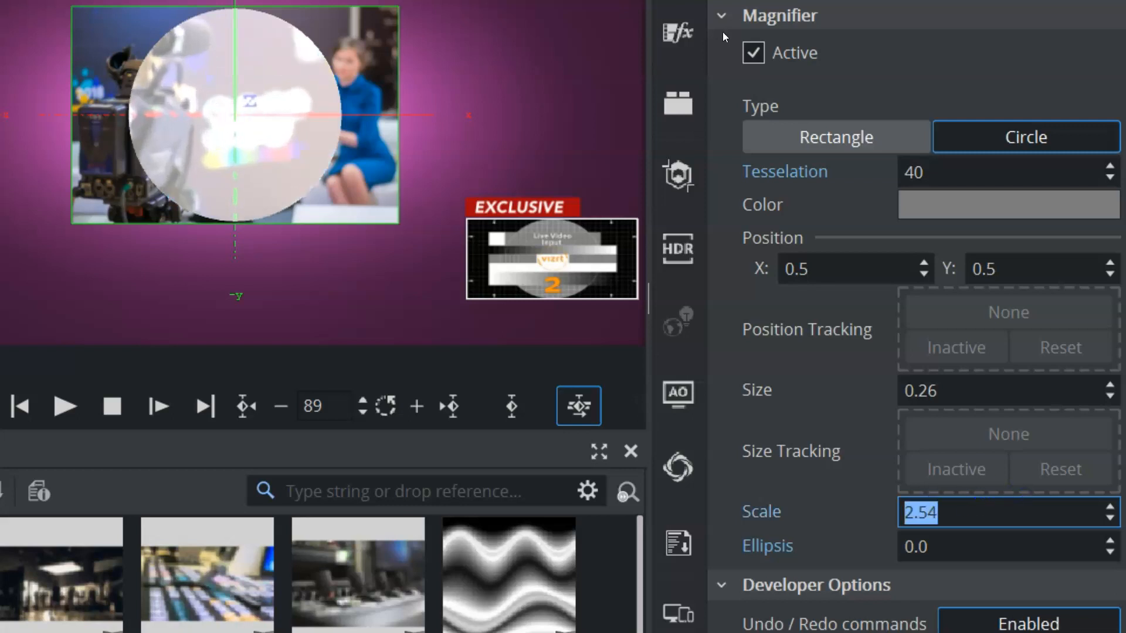
pyautogui.click(722, 18)
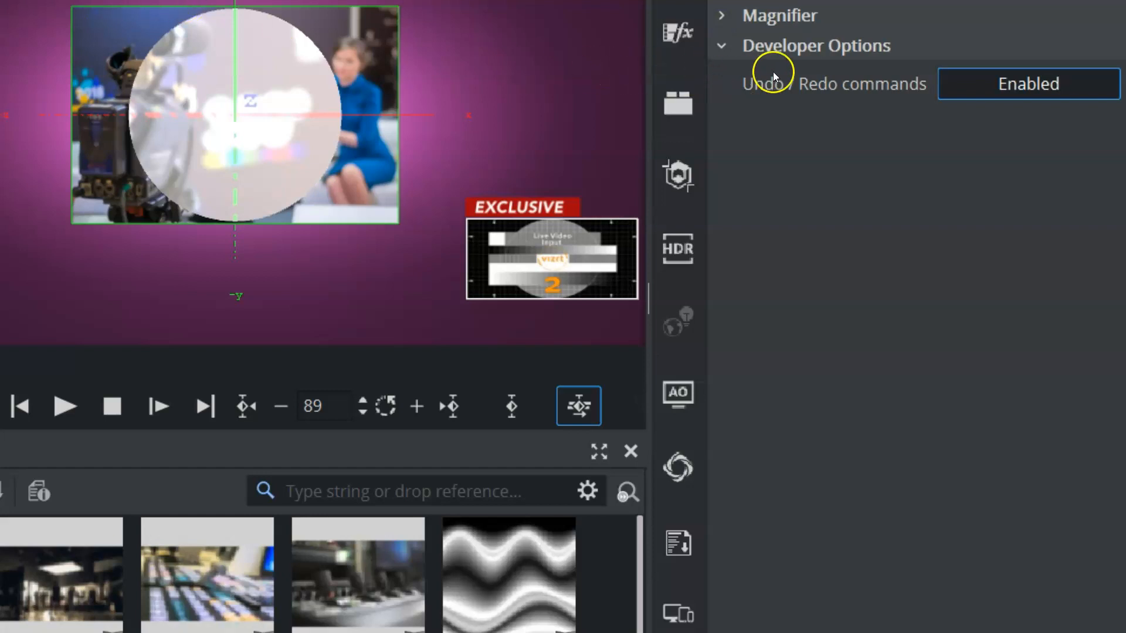
pyautogui.click(783, 47)
pyautogui.click(734, 45)
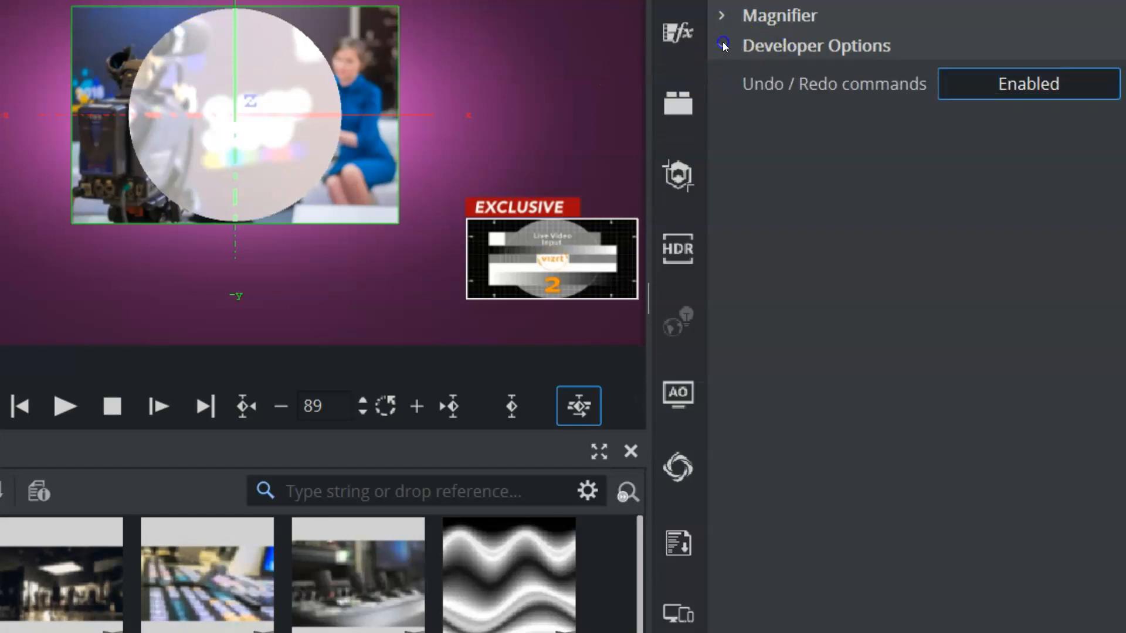